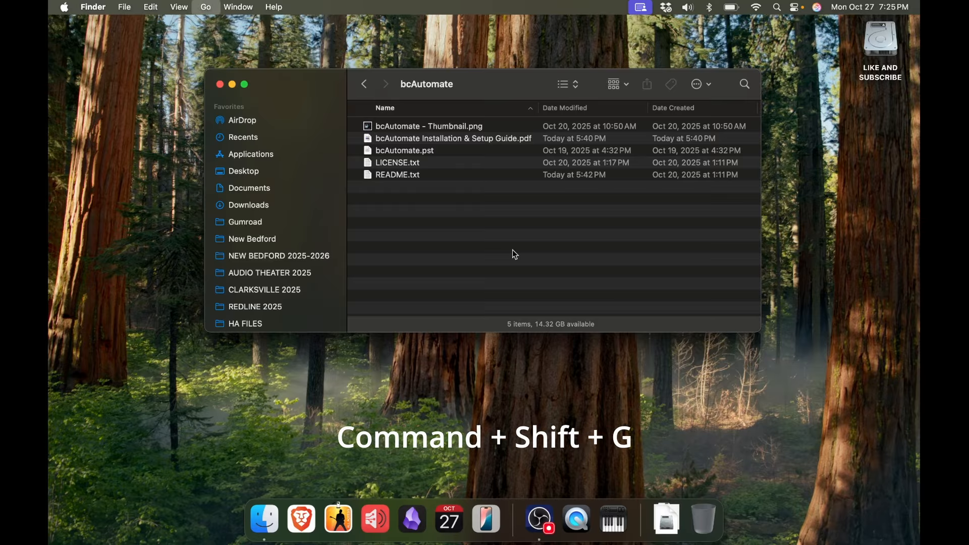
Go to the folder ~/Music/Audio Music Apps/Plug-In Settings/ in Finder.
key("super+shift+g")
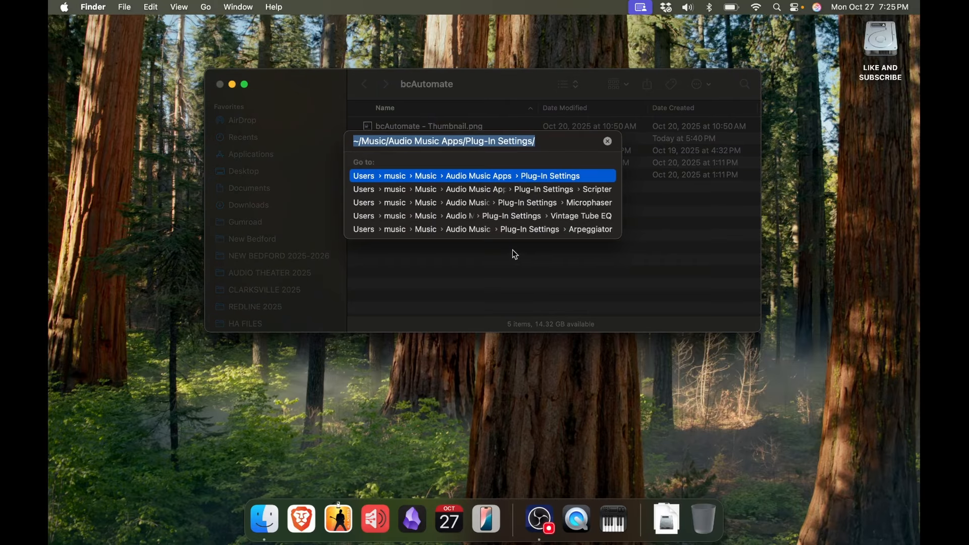
left_click(544, 144)
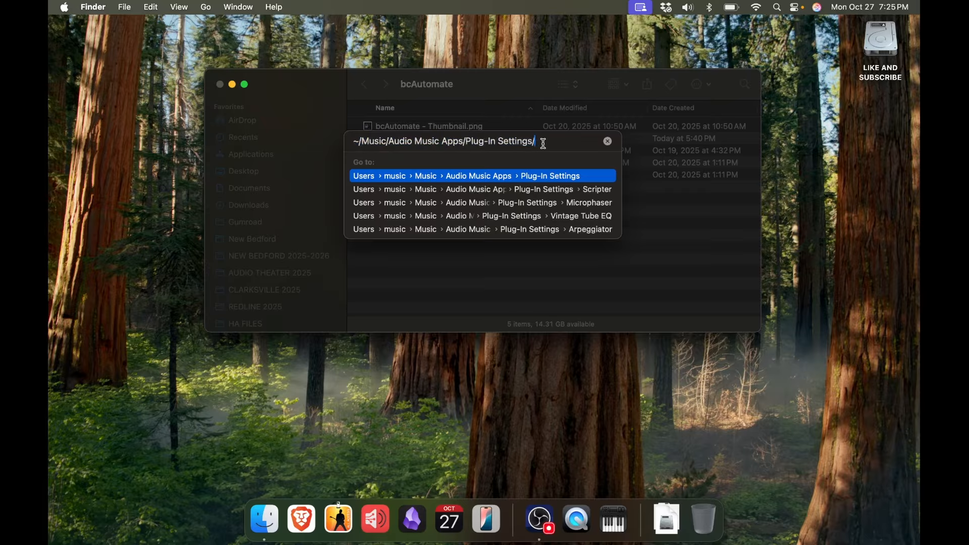
left_click_drag(547, 144, 359, 148)
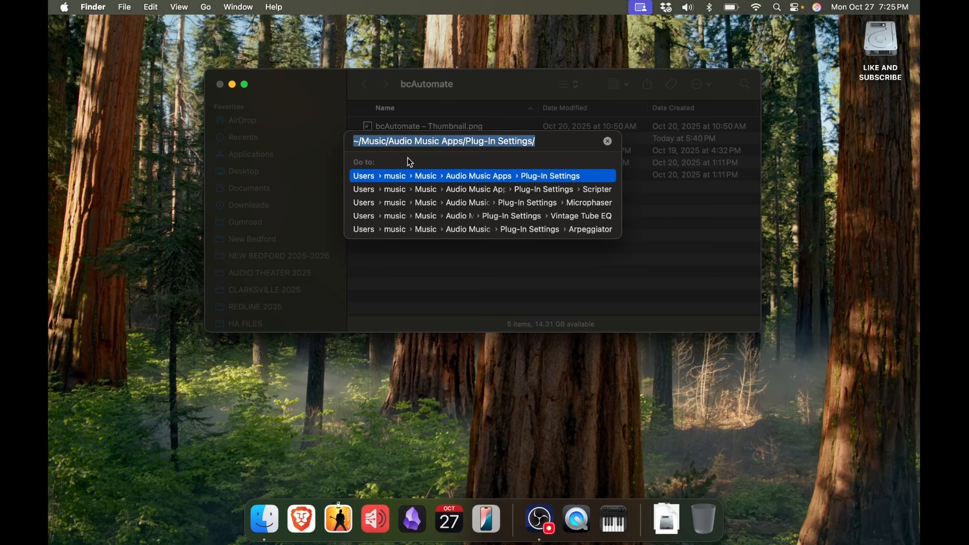
left_click(571, 146)
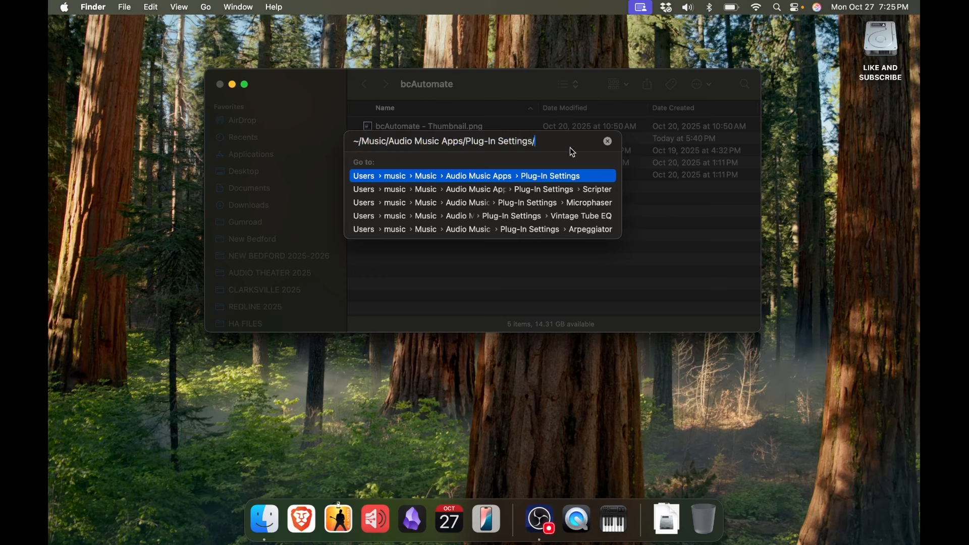
key("Return")
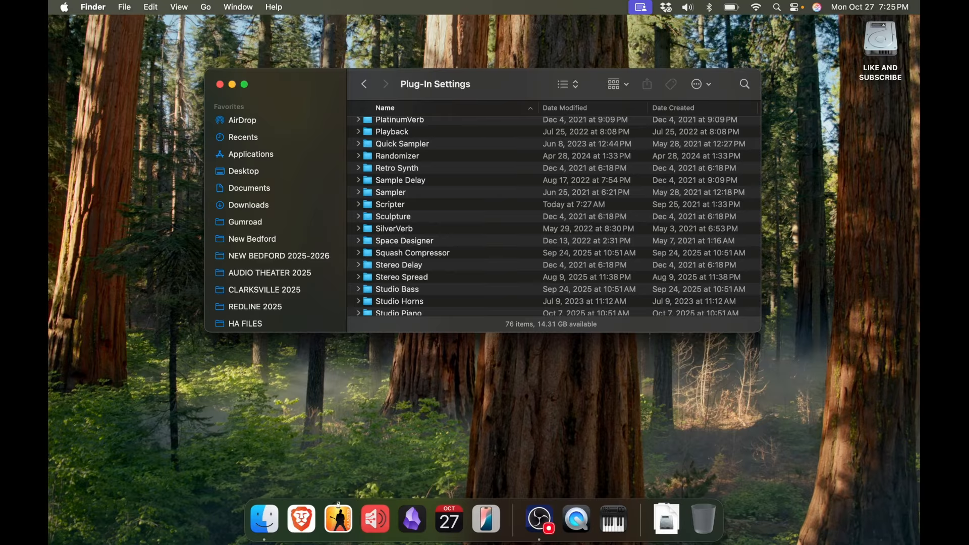
Open the Scripter folder within Plug-In Settings and check for the bcAutomate.pst file.
left_click(390, 205)
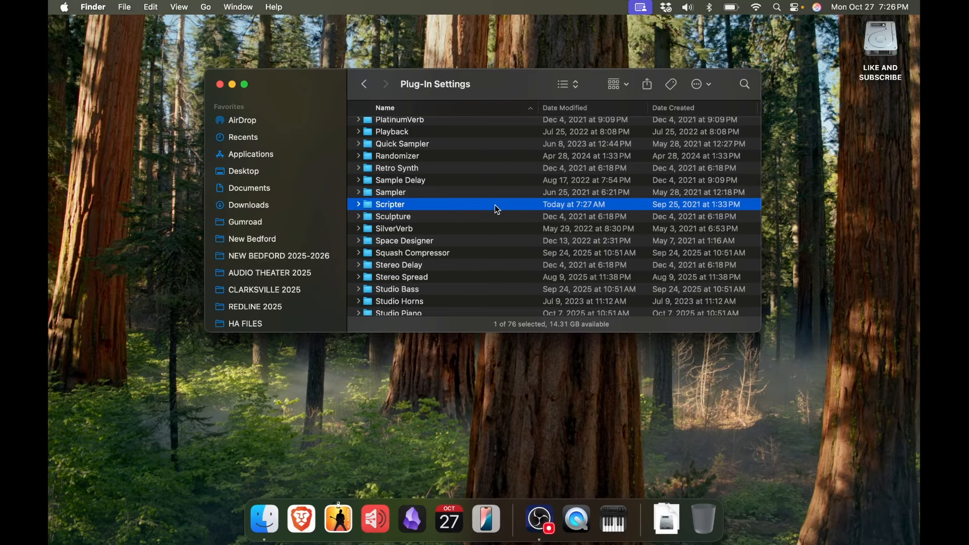
double_click(390, 206)
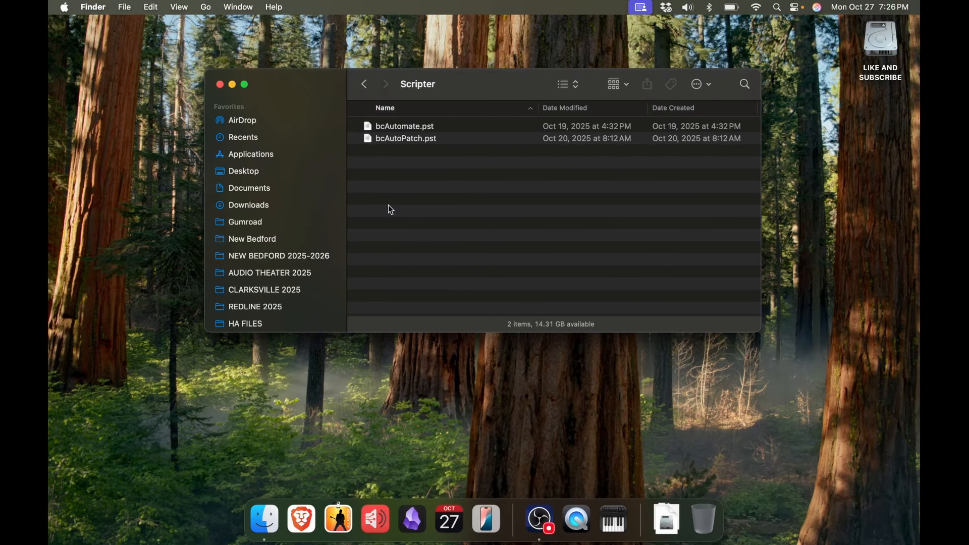
left_click(412, 129)
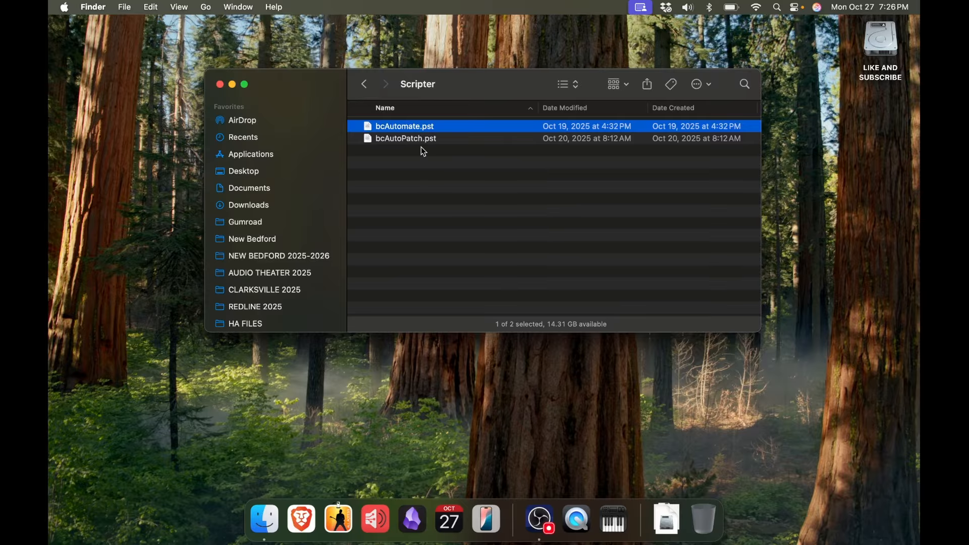
left_click(477, 195)
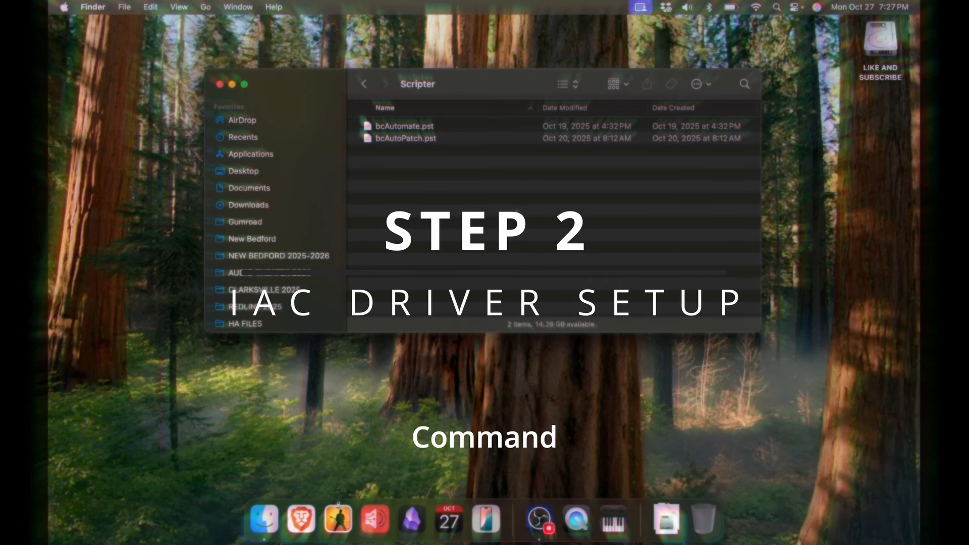
Launch Audio MIDI Setup and show its MIDI Studio window.
key("super+space")
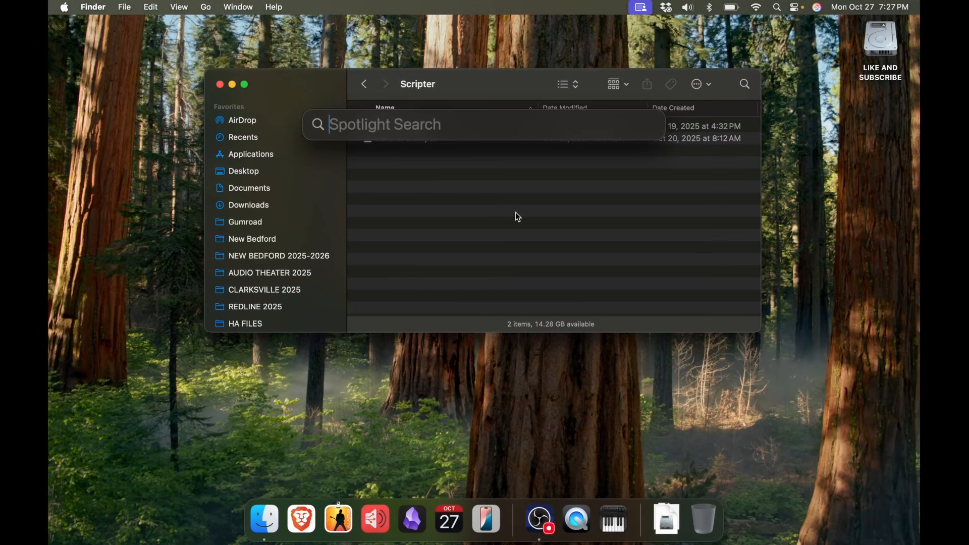
type("Audio MIDI Setup")
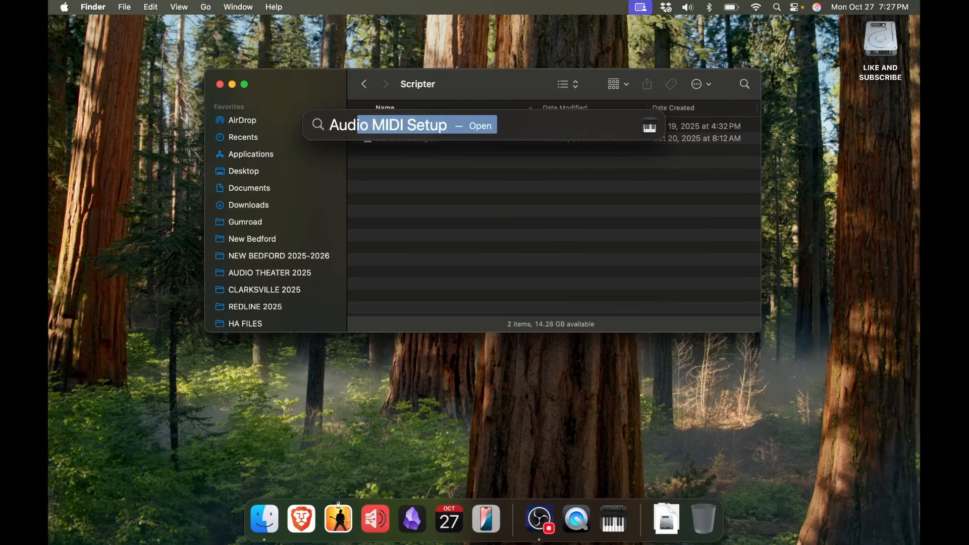
key("Return")
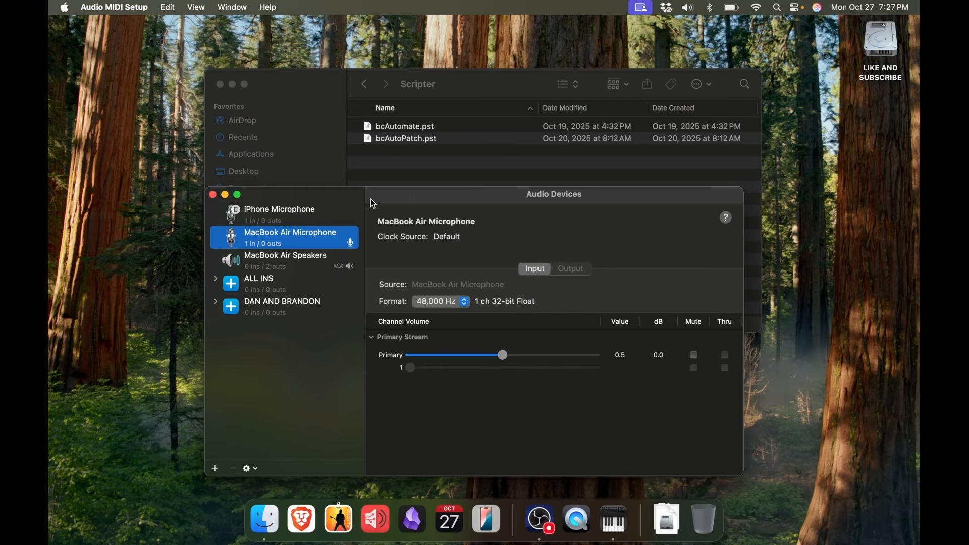
left_click(242, 7)
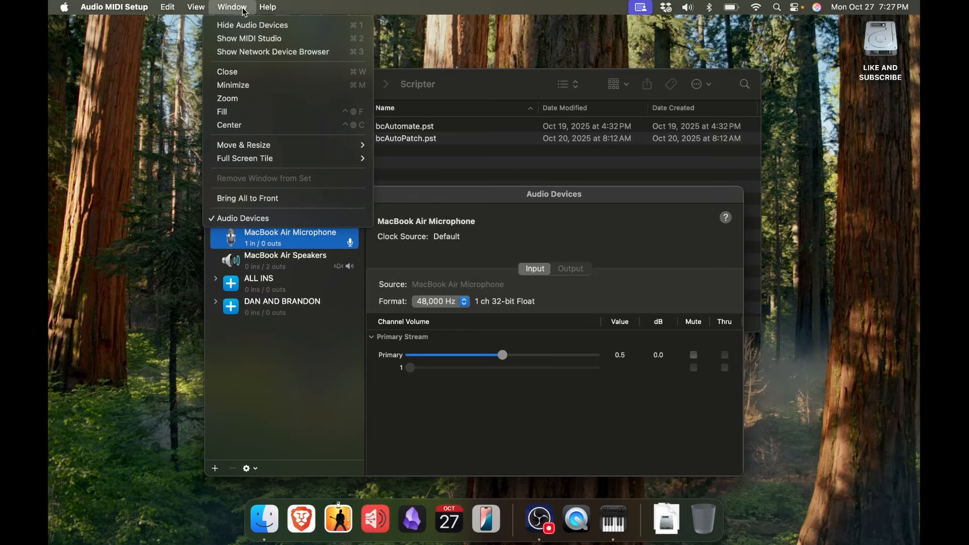
left_click(248, 41)
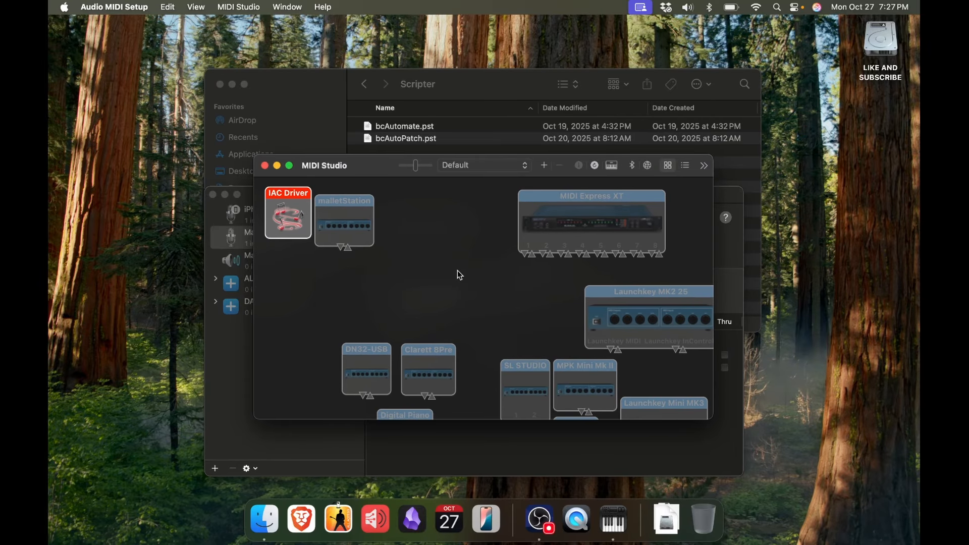
In the IAC Driver's properties, make sure the device is online, select the Bus 1 port, and apply the settings.
double_click(292, 230)
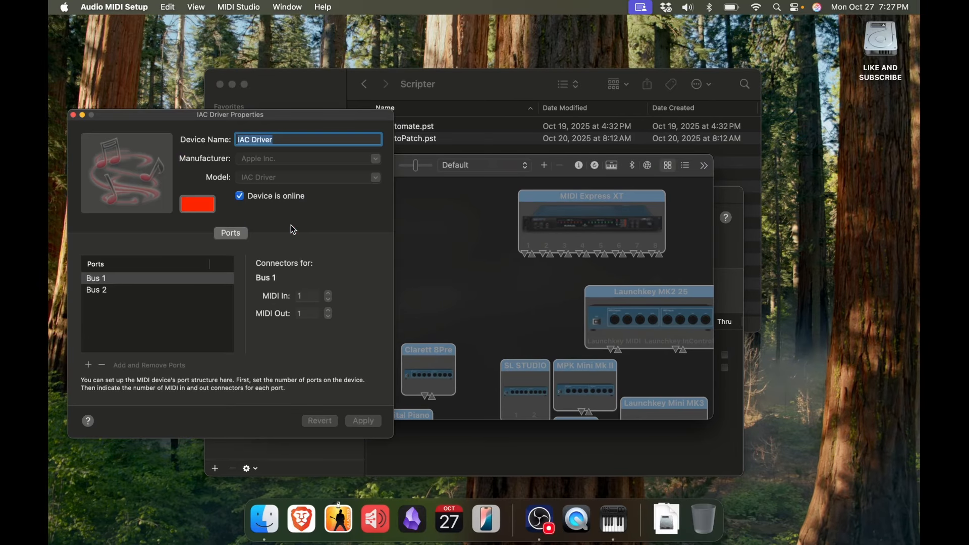
left_click(247, 195)
left_click(247, 195)
left_click(124, 290)
left_click(119, 279)
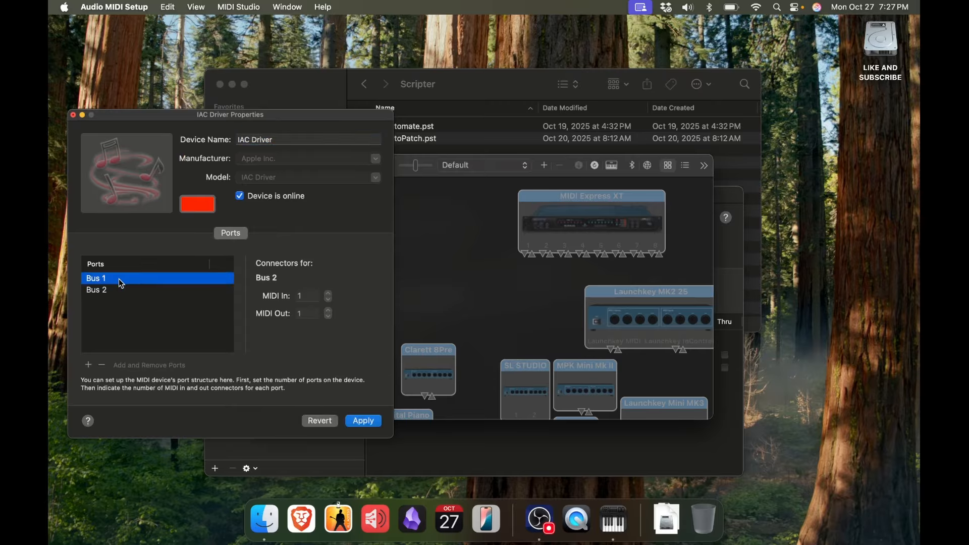
left_click(113, 290)
left_click(114, 278)
left_click(368, 424)
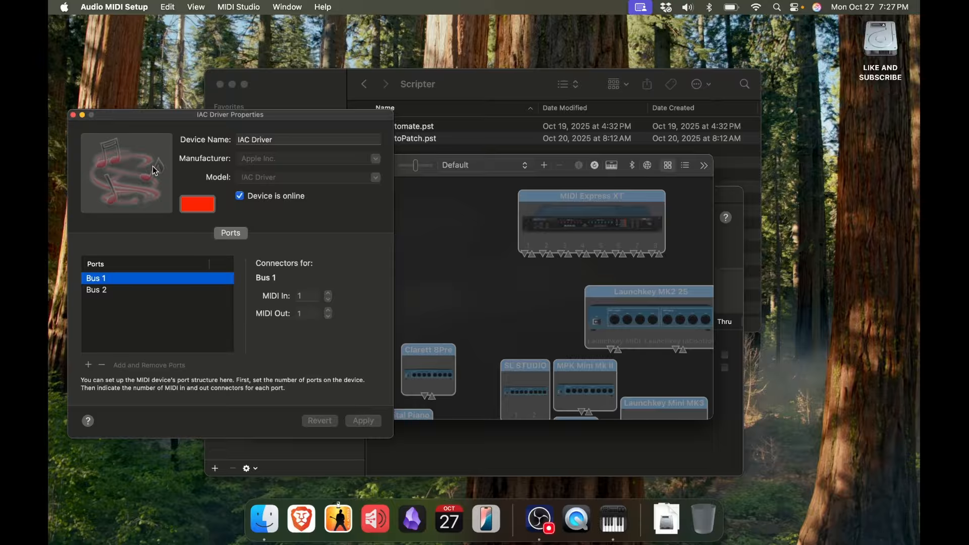
left_click(72, 115)
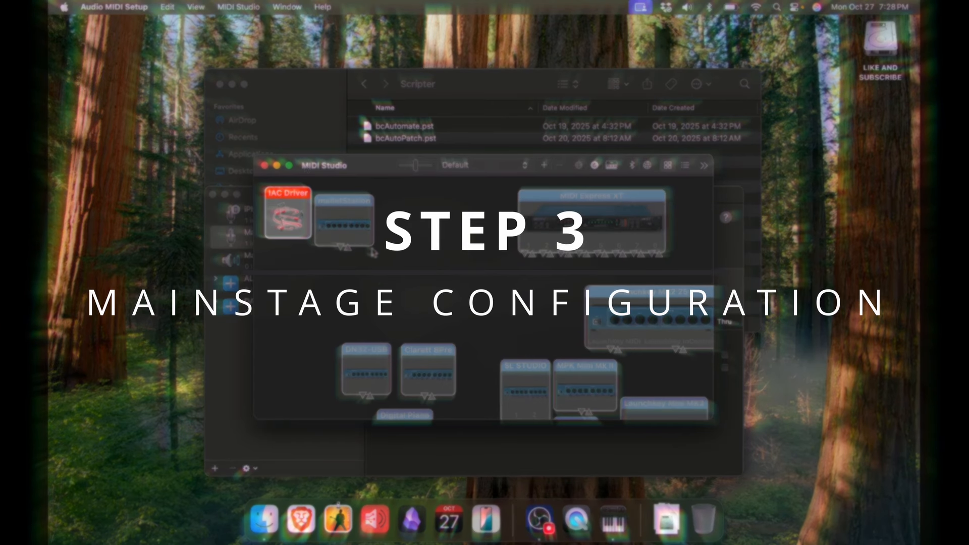
Switch to MainStage and open the recent concert Synth Template.
left_click(340, 538)
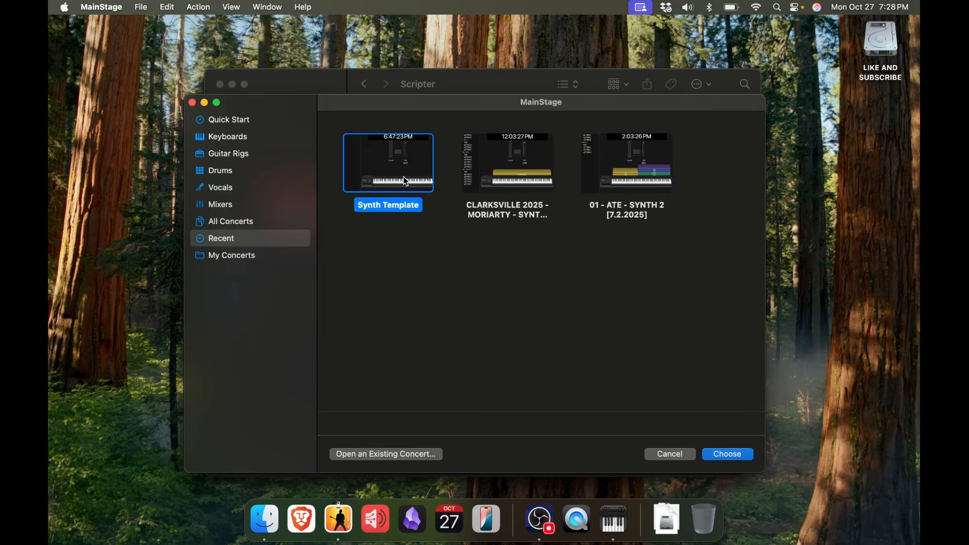
double_click(404, 176)
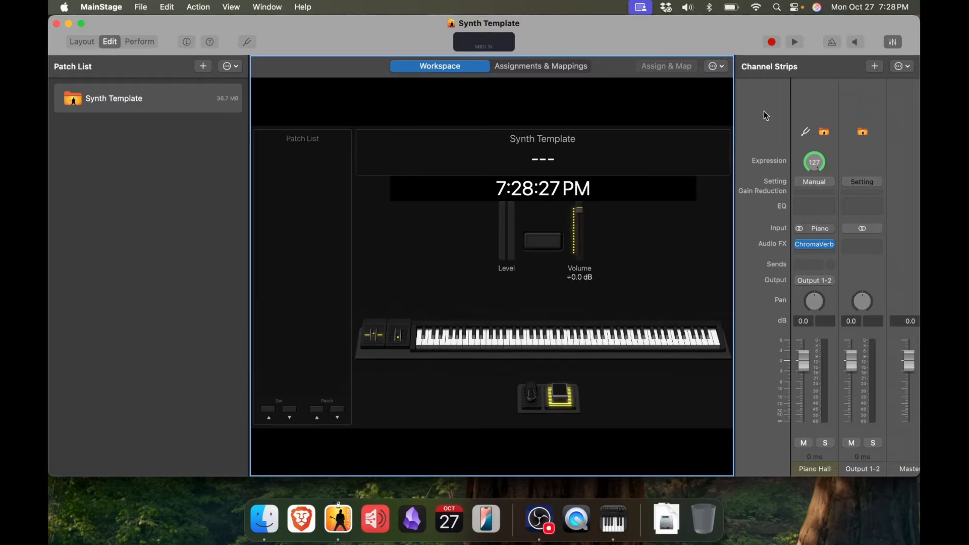
Add a new patch to the concert and name it Automation.
left_click(204, 68)
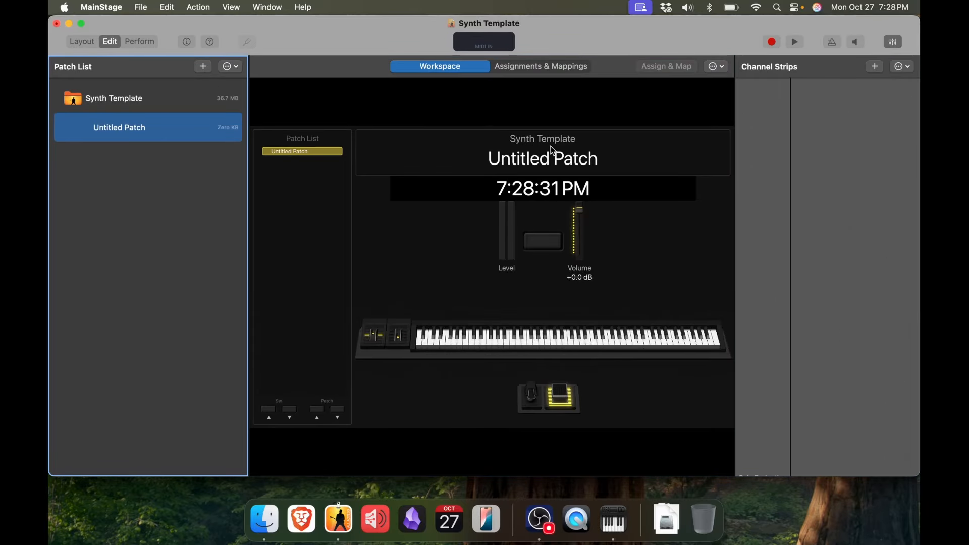
double_click(113, 128)
type("Autom")
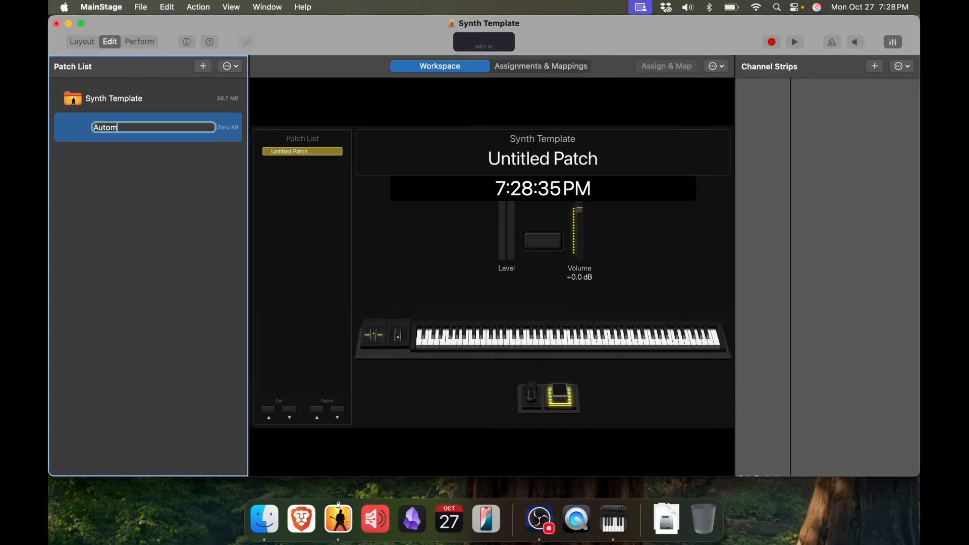
type("ation")
key("Return")
Create one External MIDI channel strip in the Automation patch, with output to Bus 1 IAC Driver on Channel 1.
left_click(875, 67)
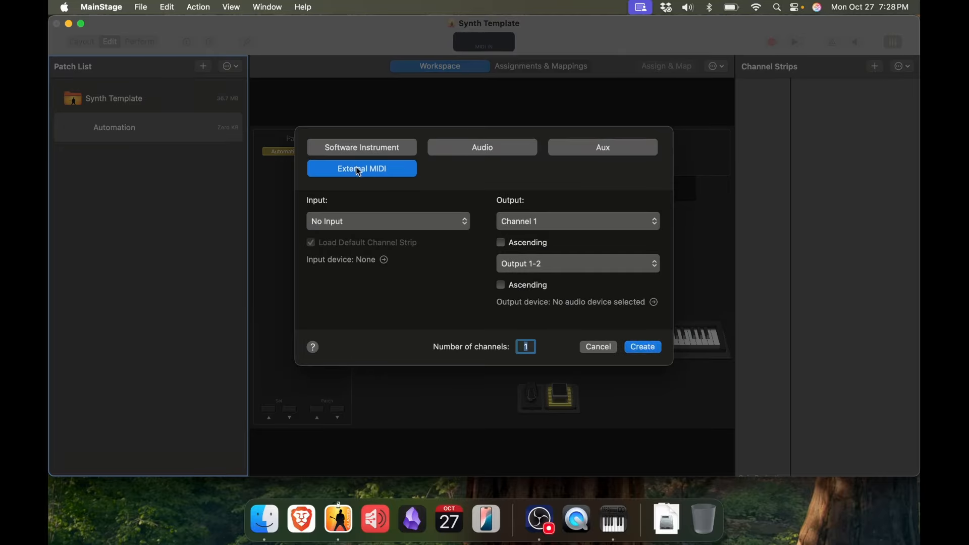
left_click(419, 223)
left_click(420, 222)
left_click(525, 220)
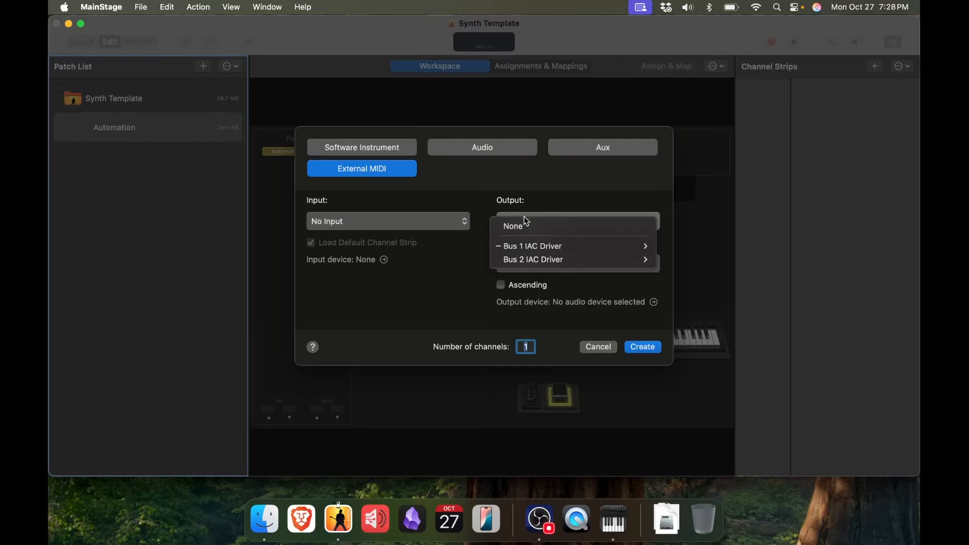
mouse_move(530, 243)
left_click(671, 260)
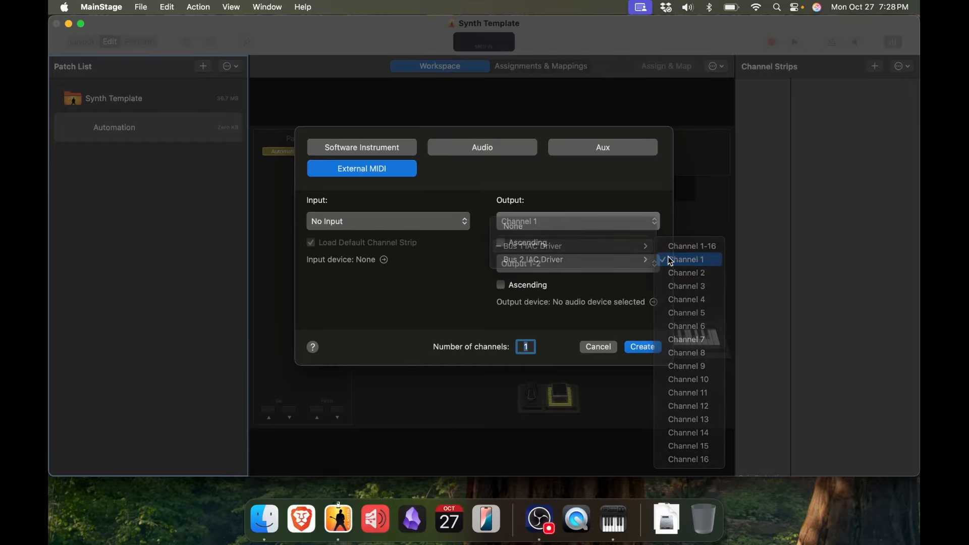
left_click(643, 347)
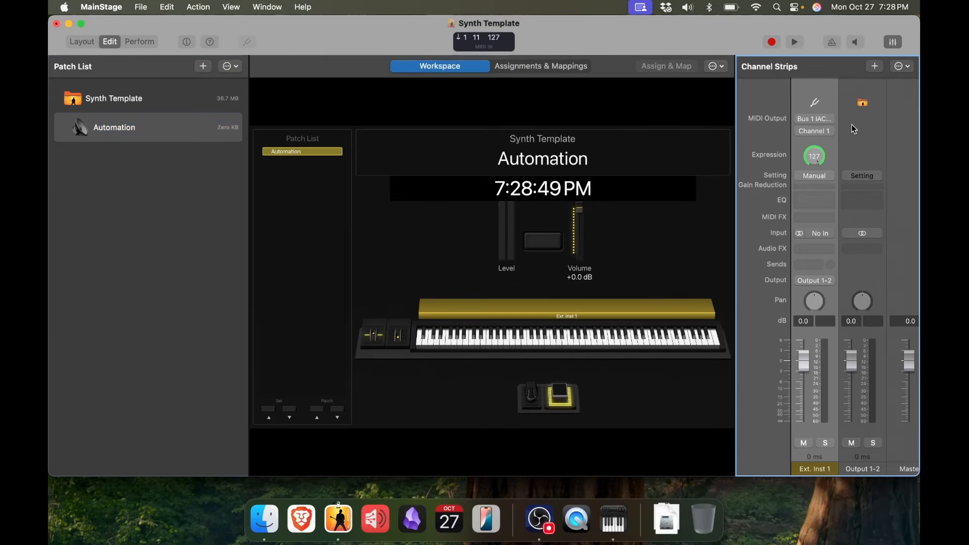
Rename the external instrument channel strip as Automation.
left_click(853, 126)
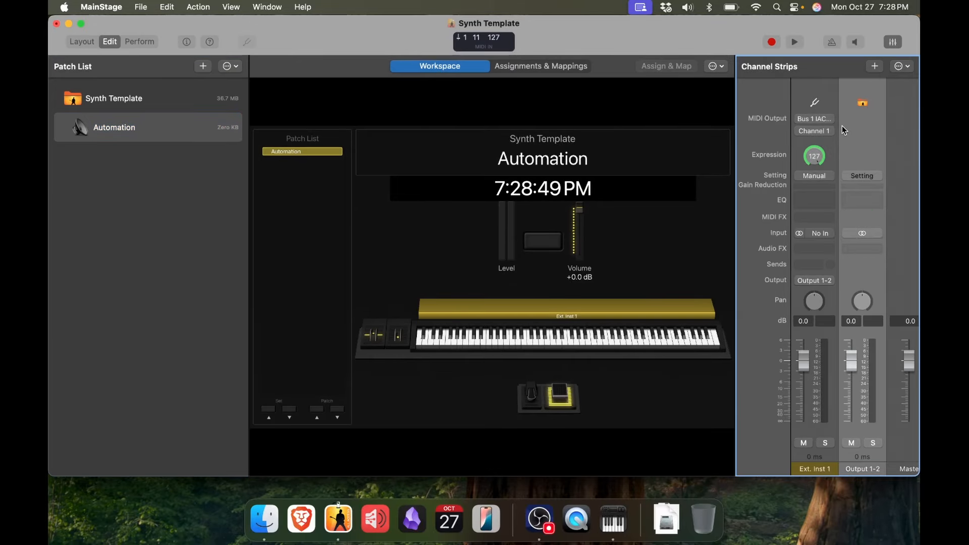
left_click(807, 106)
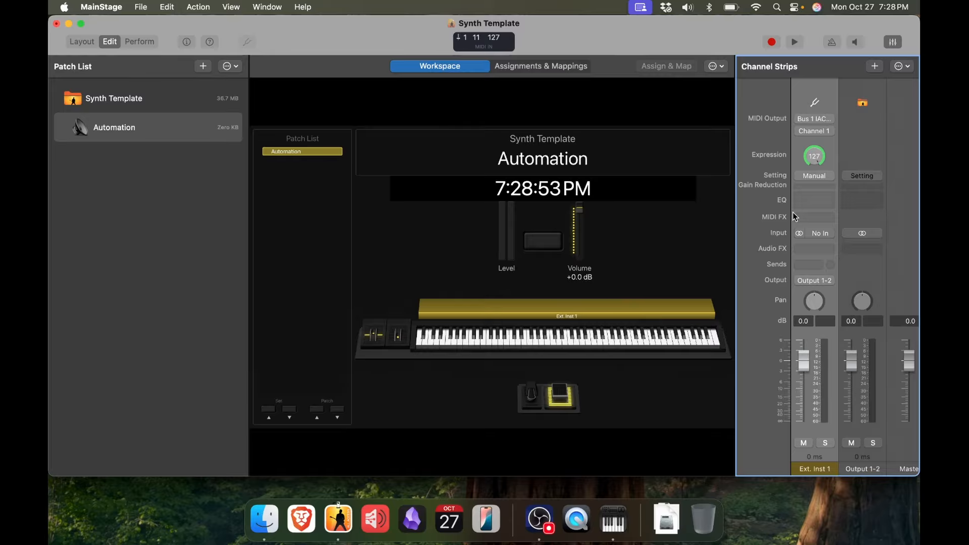
double_click(815, 469)
type("Aud")
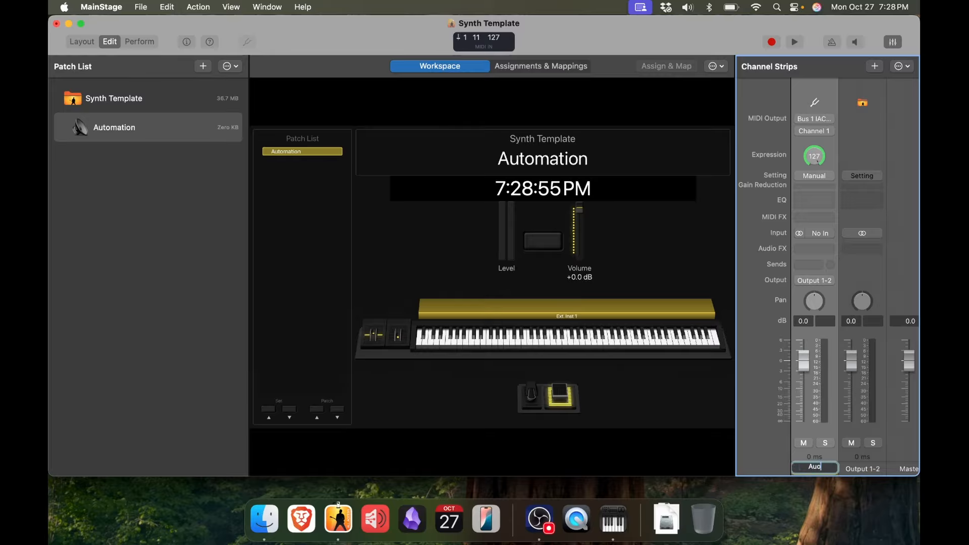
type("omation")
key("Return")
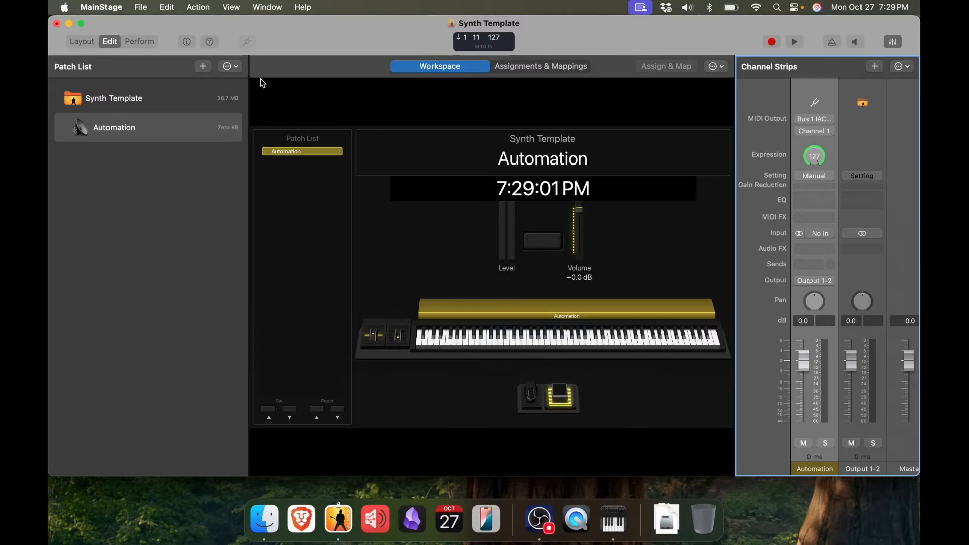
Show the inspector, check the keyboard choice in the Automation channel strip's MIDI input settings, and hide the inspector.
left_click(233, 7)
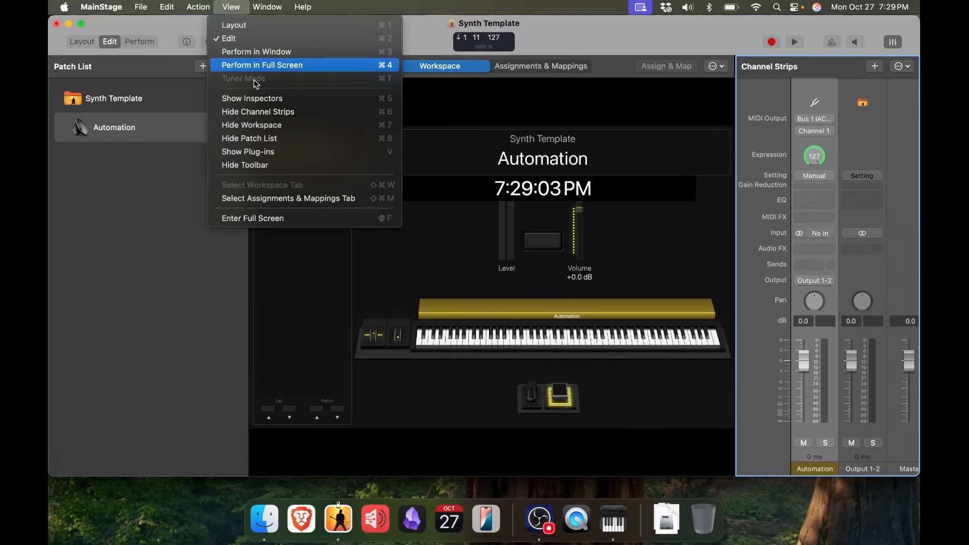
left_click(386, 104)
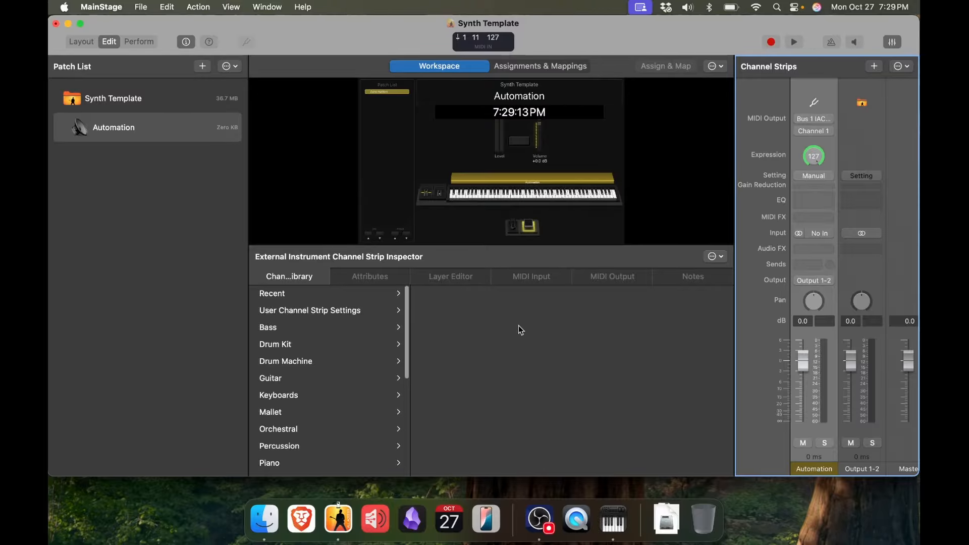
left_click(527, 275)
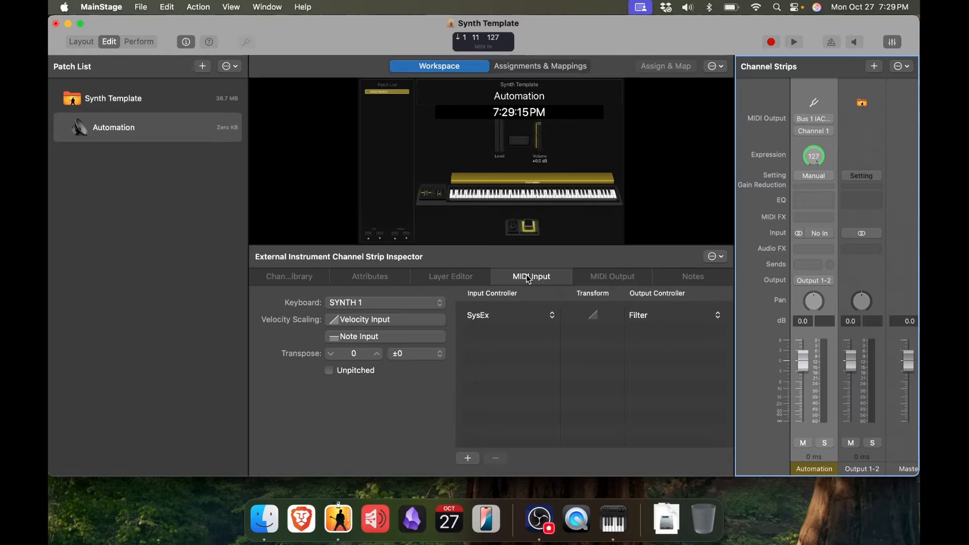
left_click(369, 303)
key("i")
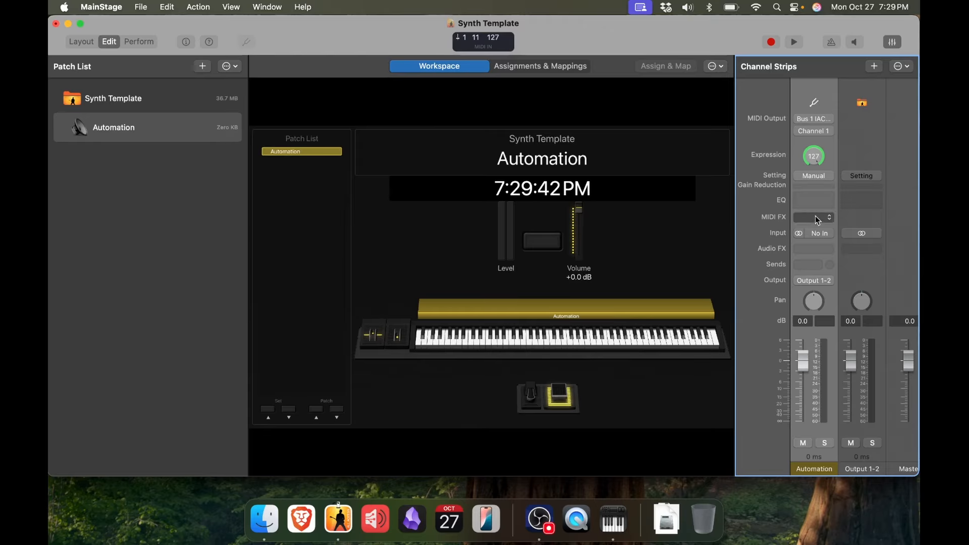
Insert the Scripter MIDI effect on the Automation channel strip, load the bcAutomate preset, and close the plug-in and Script Editor windows.
left_click(817, 218)
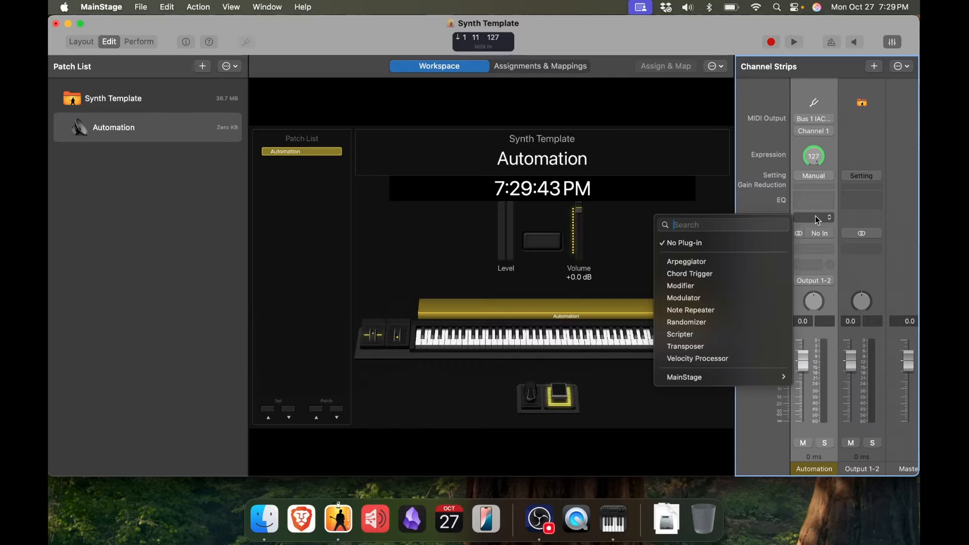
left_click(737, 334)
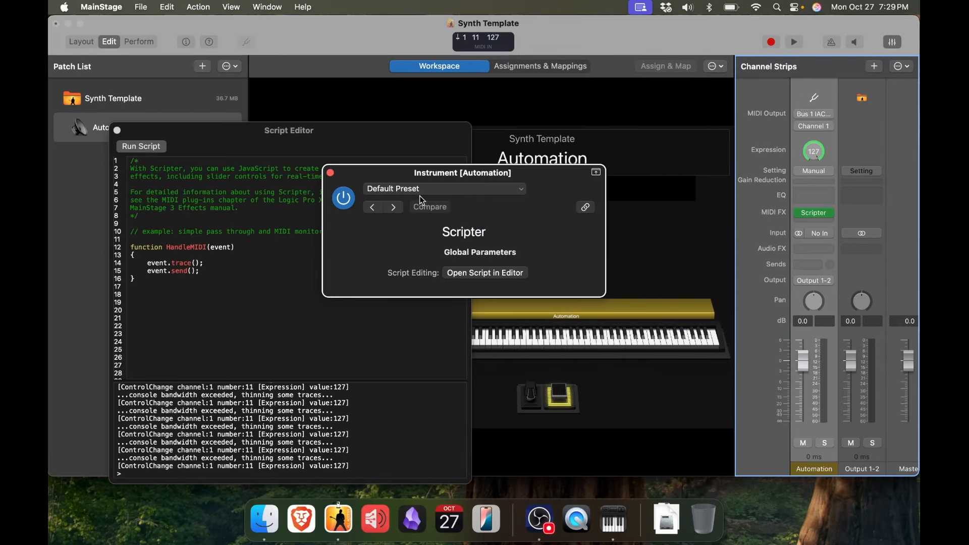
left_click(383, 193)
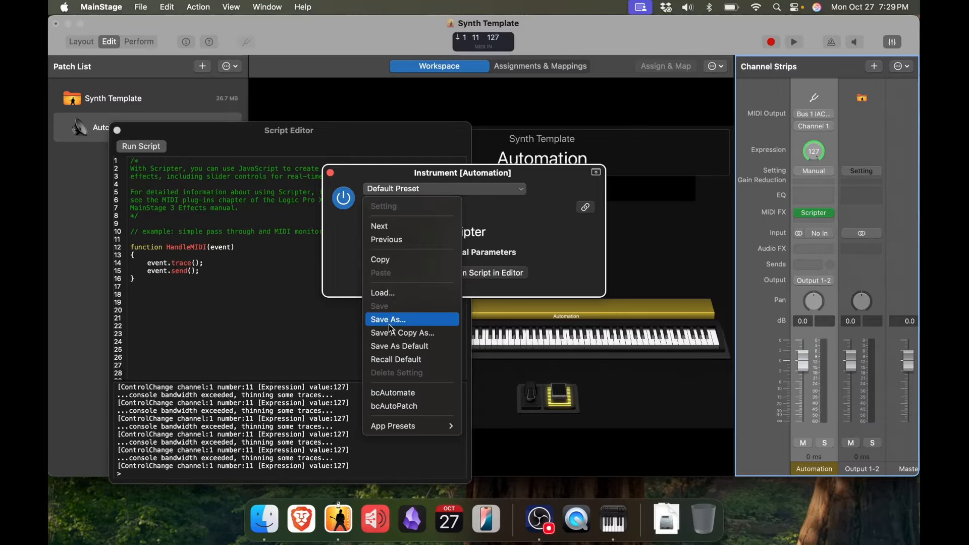
left_click(401, 395)
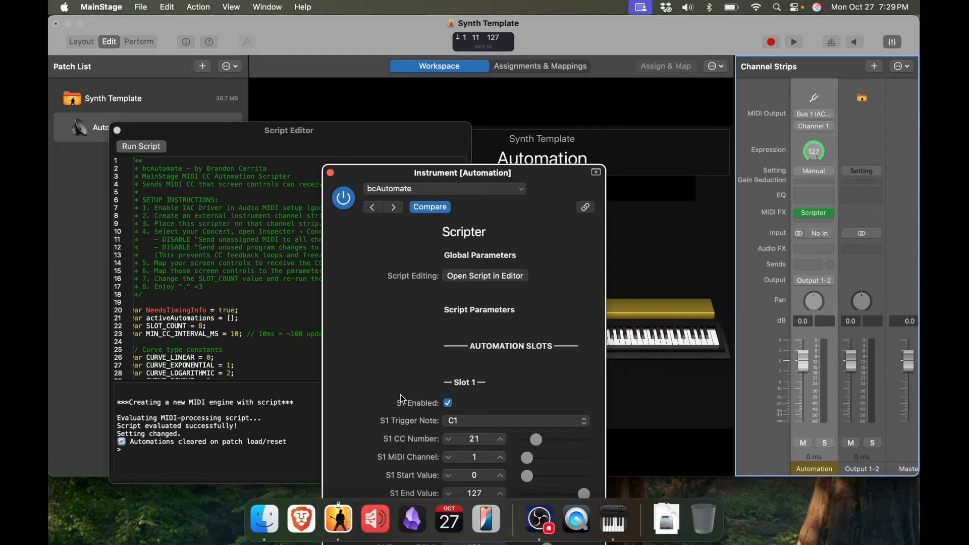
left_click_drag(404, 175, 353, 47)
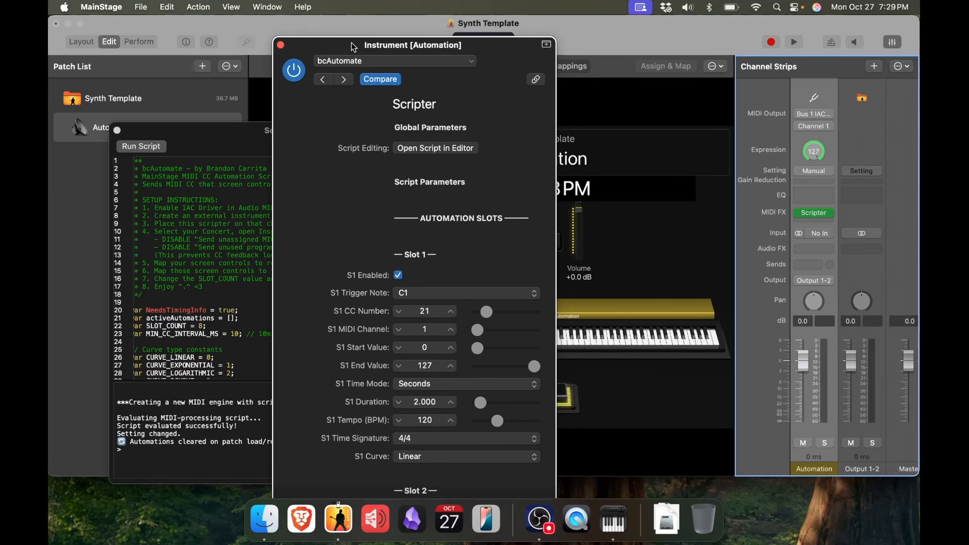
left_click(281, 47)
left_click(117, 131)
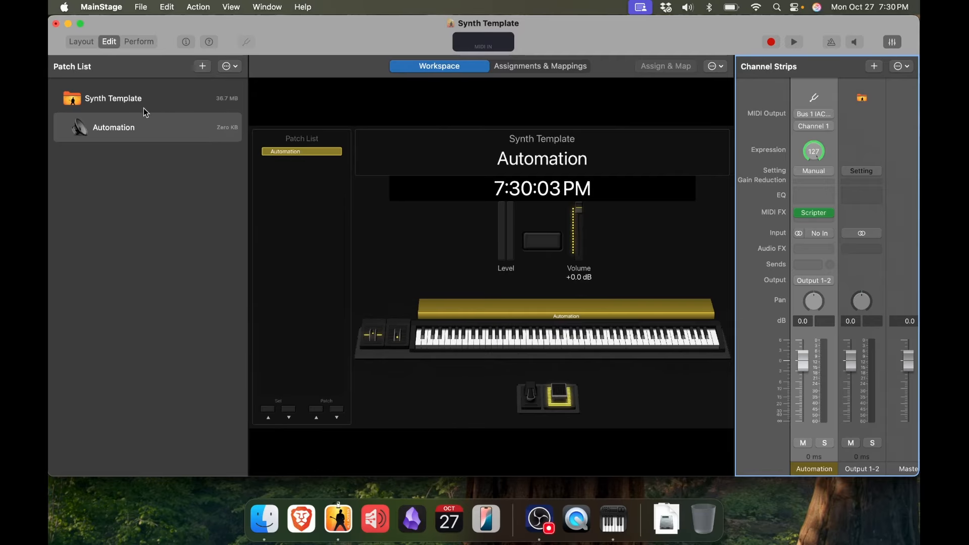
In the Synth Template concert's MIDI settings, disable sending unassigned MIDI to all channel strips and sending unused program changes to channel strips.
left_click(127, 102)
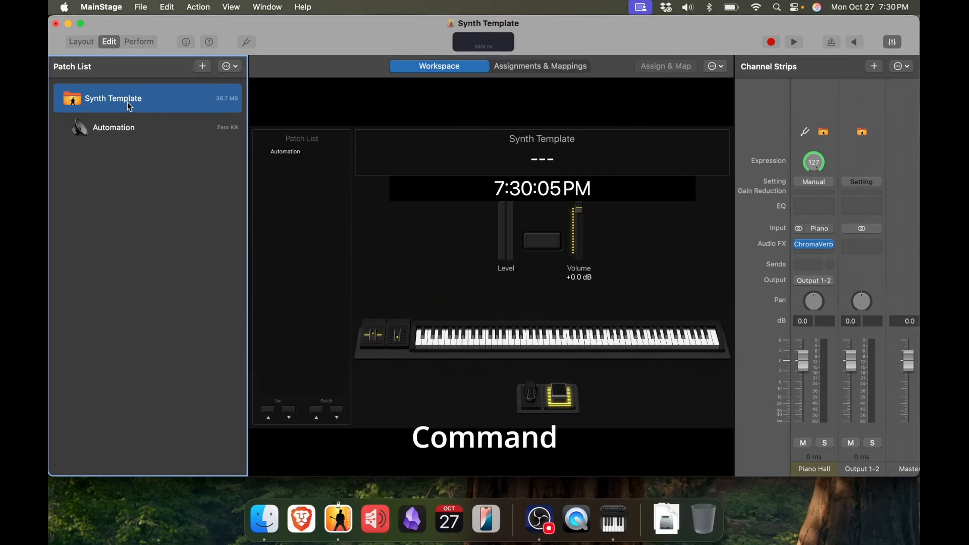
key("super+5")
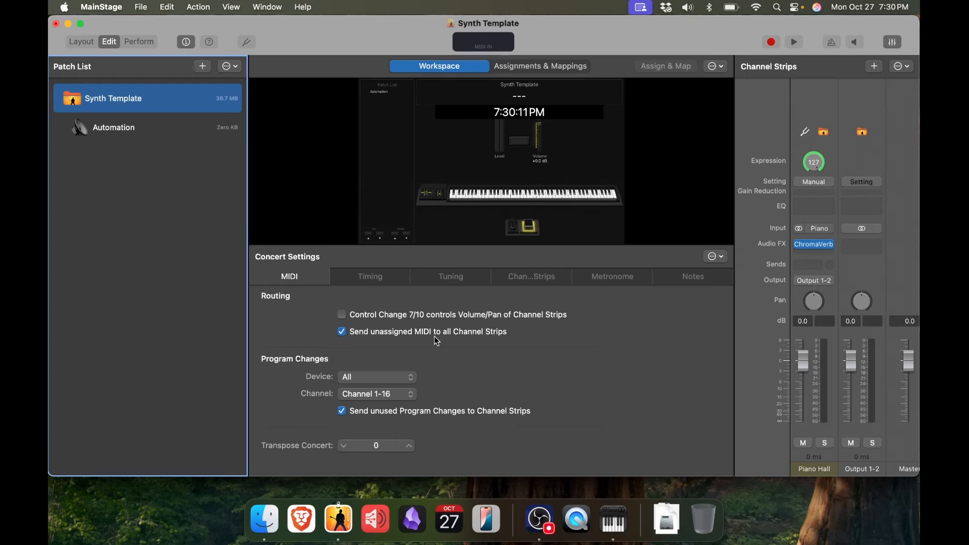
left_click(342, 331)
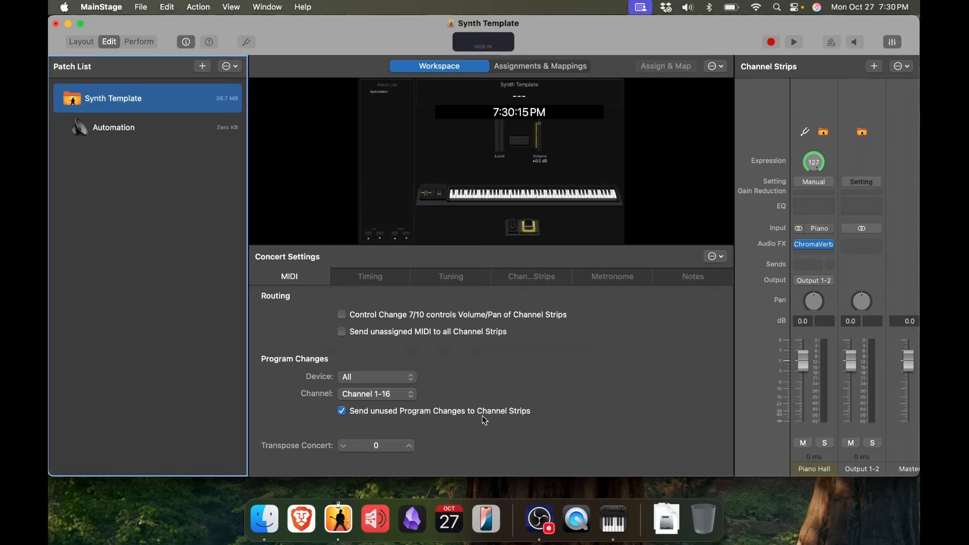
left_click(343, 411)
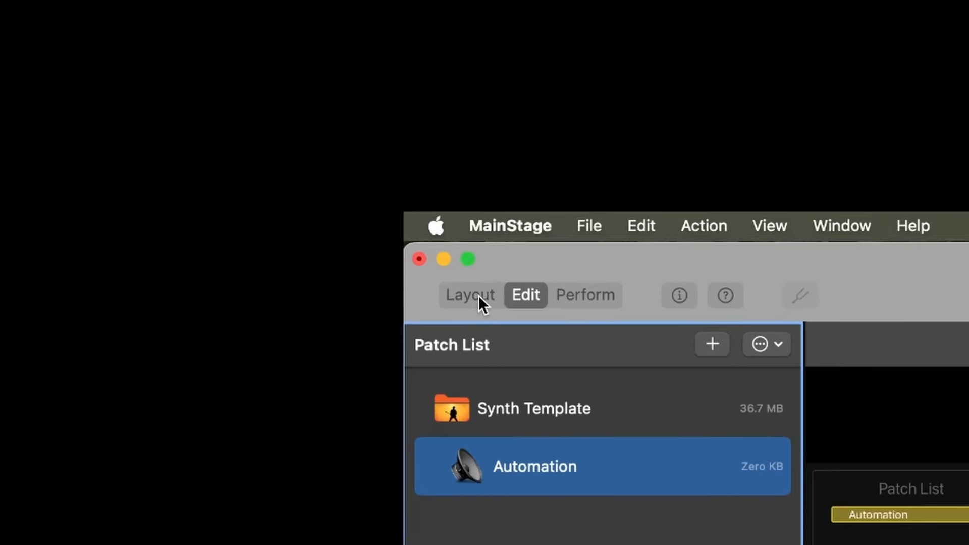
Add a vertical fader to the layout beside the existing fader and name it Volume.
left_click(478, 295)
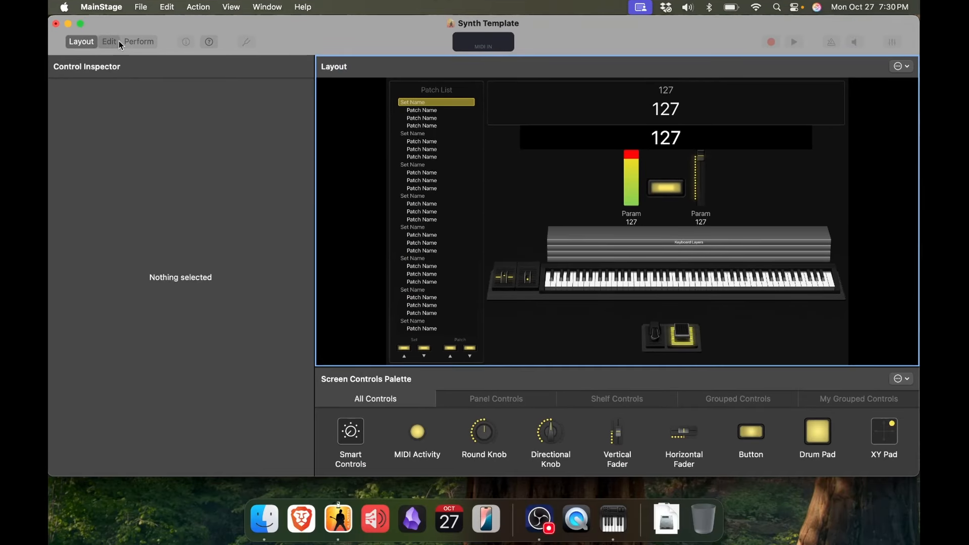
left_click(118, 41)
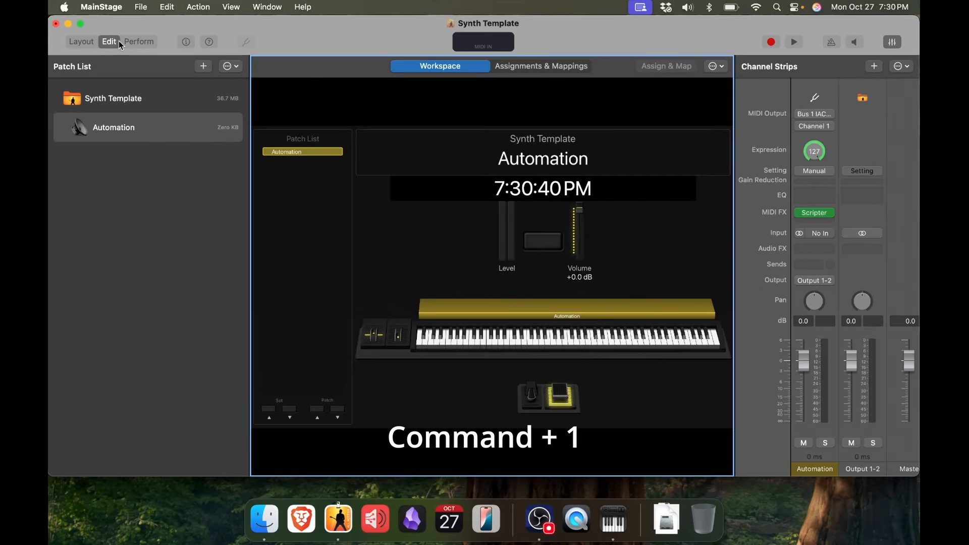
key("super+1")
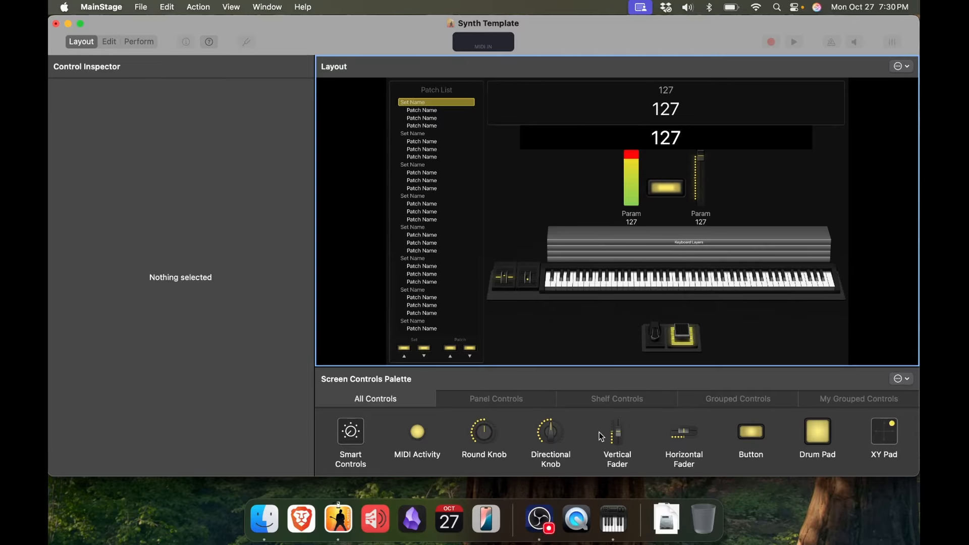
left_click_drag(615, 436, 732, 205)
left_click_drag(752, 262, 743, 225)
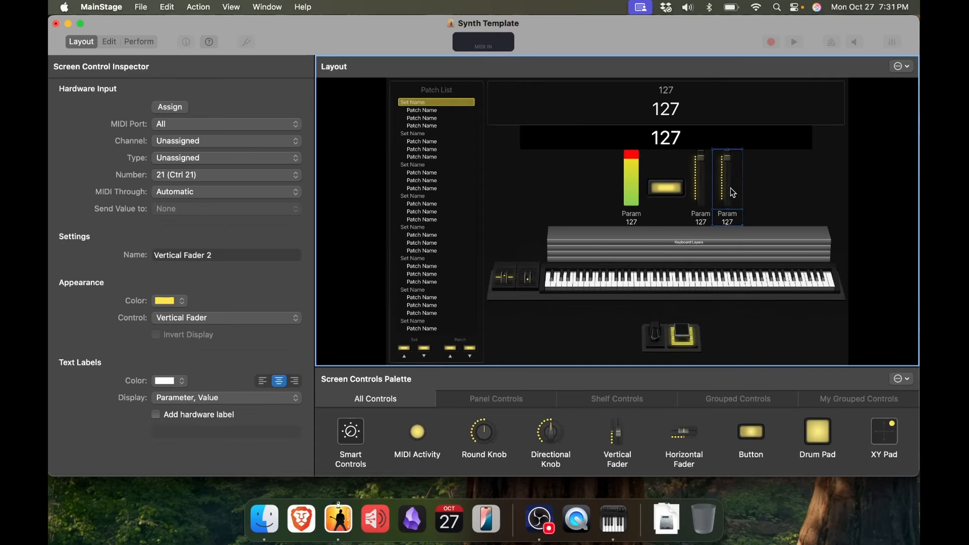
triple_click(224, 254)
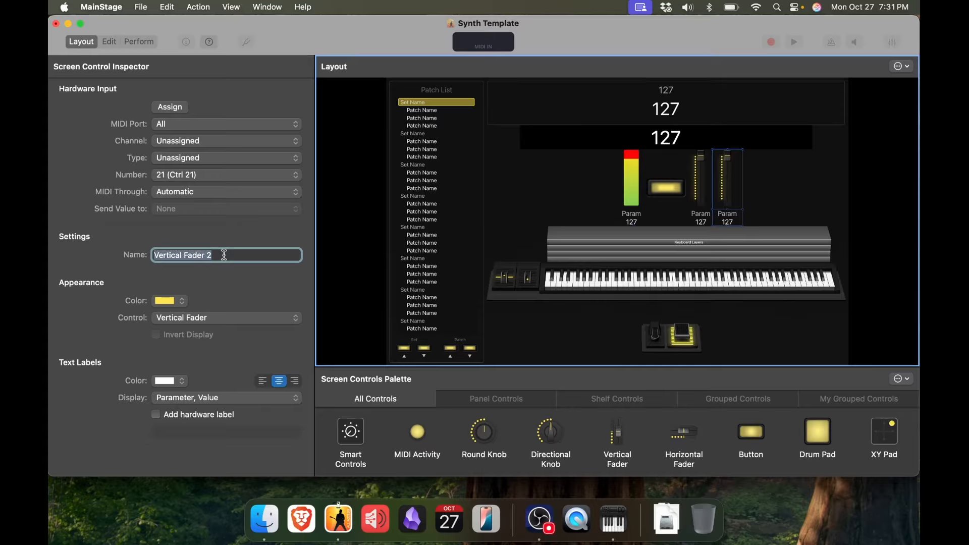
type("Volume")
key("Return")
Set the Volume fader's MIDI port to Bus 1 IAC Driver and its channel to Channel 1, and check the controller number choices.
left_click(181, 126)
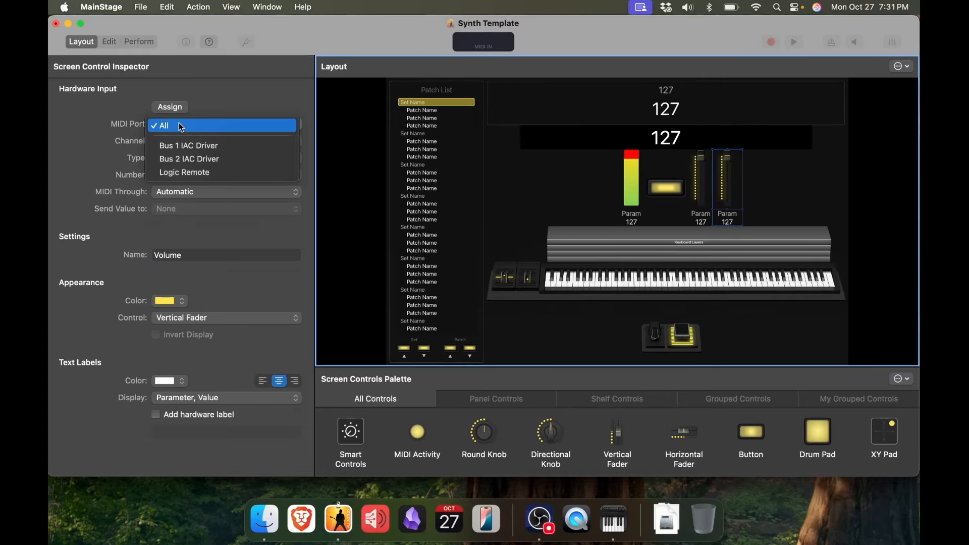
left_click(189, 146)
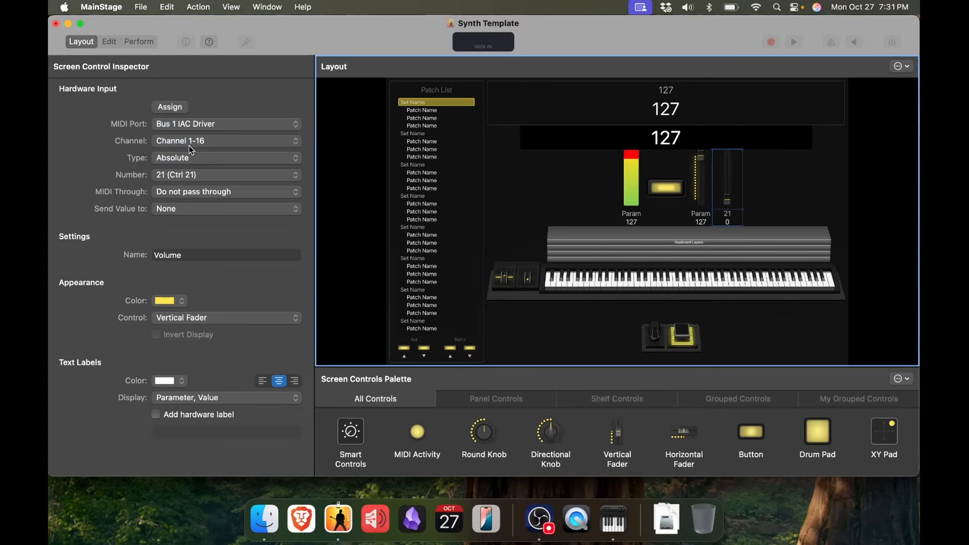
left_click(192, 146)
left_click(191, 153)
left_click(183, 176)
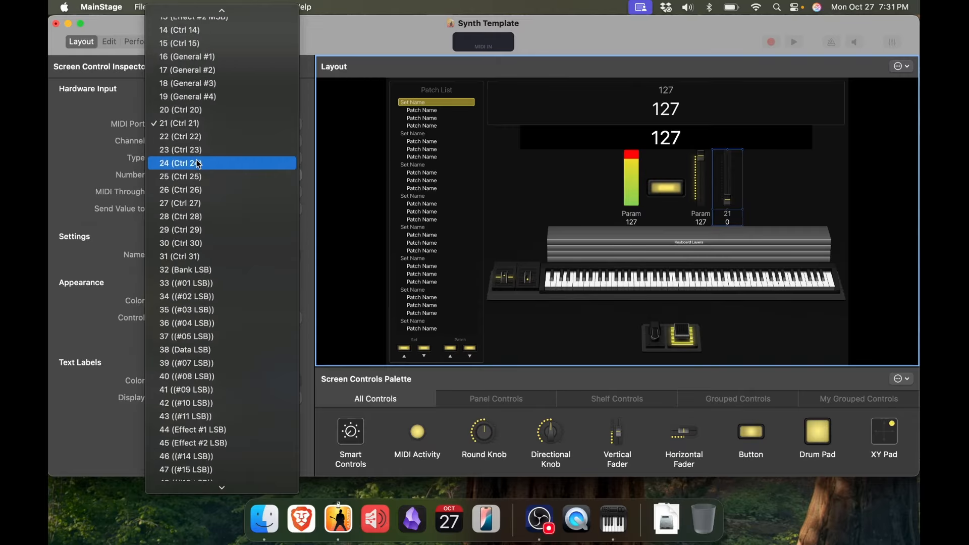
scroll(199, 163, "down", 10)
scroll(175, 189, "up", 15)
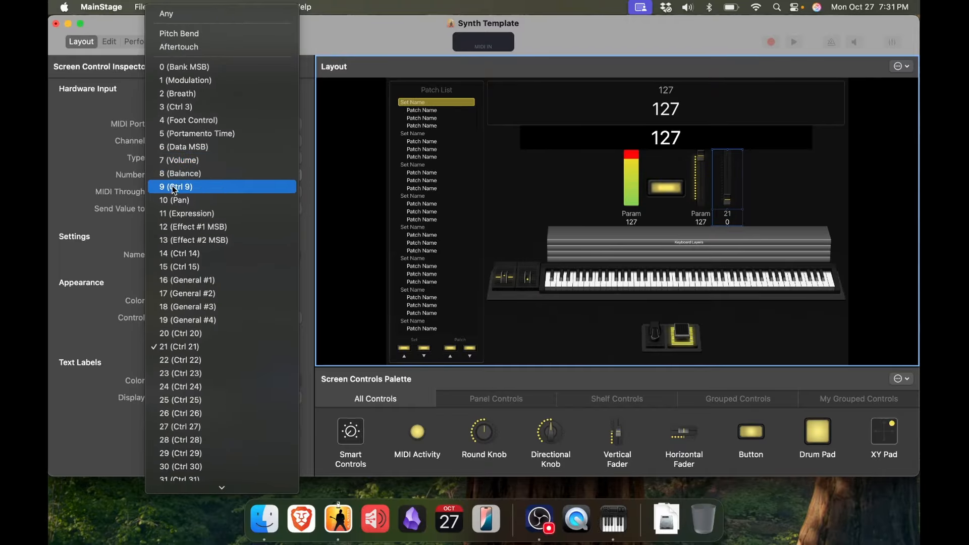
key("Escape")
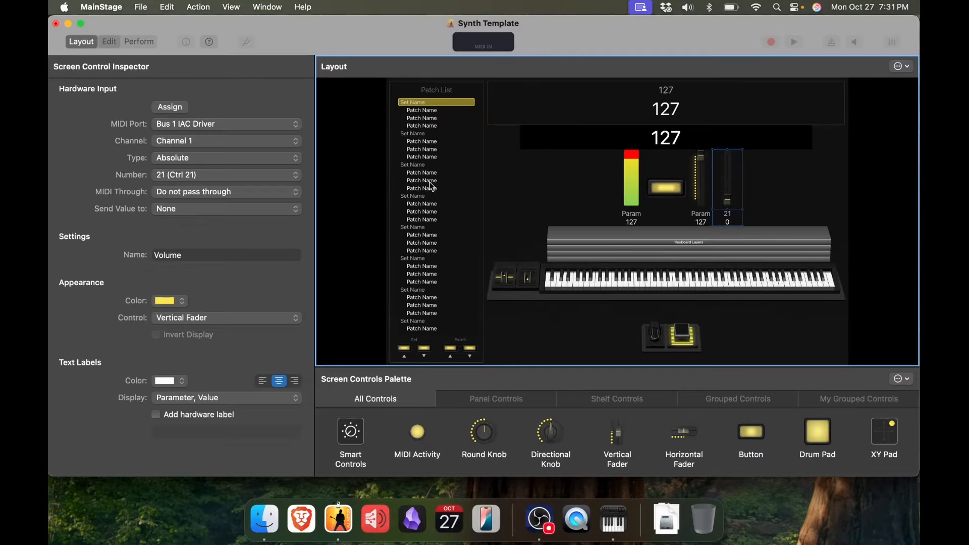
Return to editing the Automation patch and create one Software Instrument channel strip with output to Output 1-2.
key("super+2")
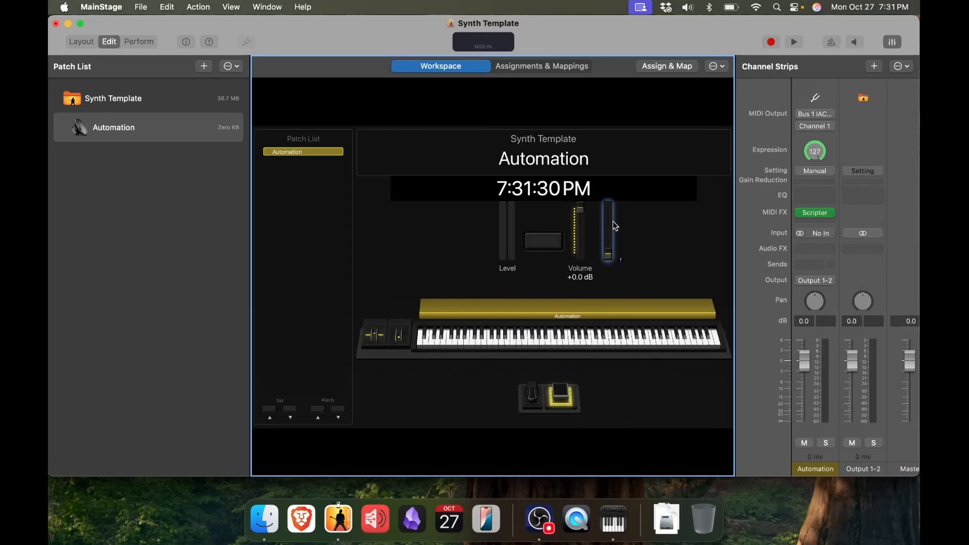
left_click(831, 357)
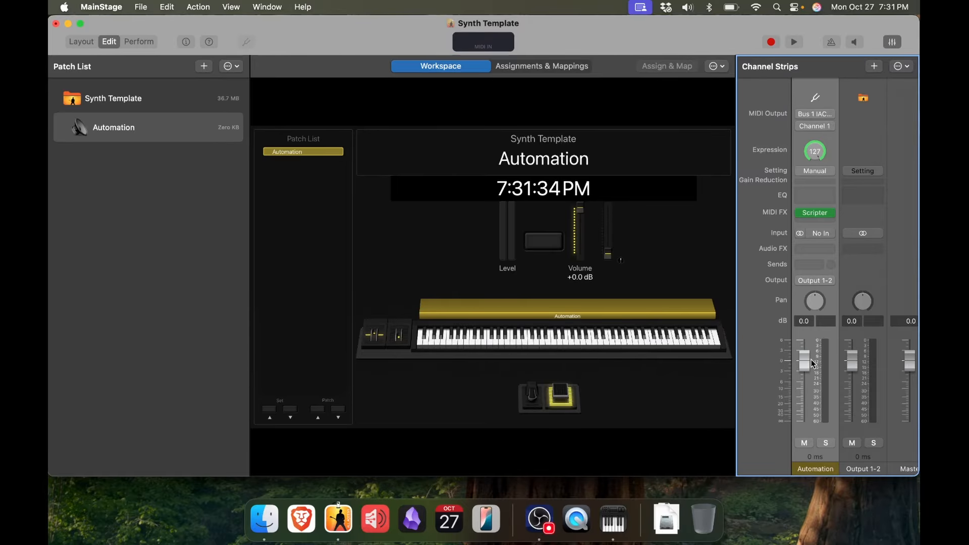
left_click(875, 67)
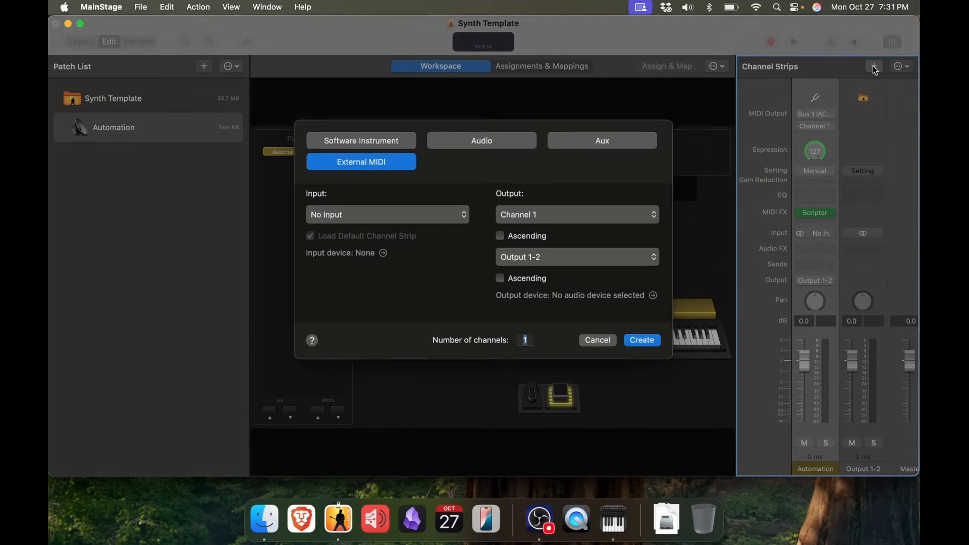
left_click(355, 152)
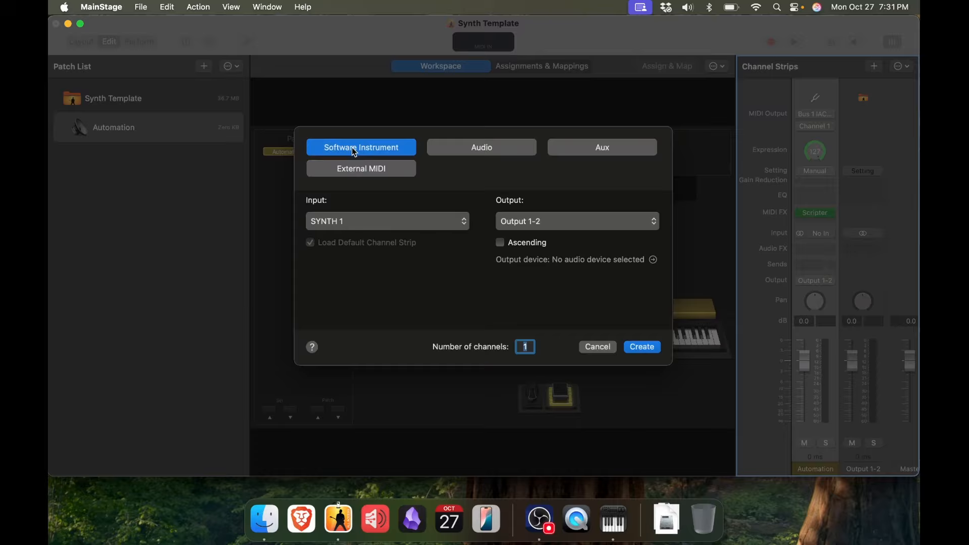
left_click(654, 350)
Load the stereo Sampler (Multi-Sample) instrument on the new channel strip and close its plug-in window.
left_click(857, 232)
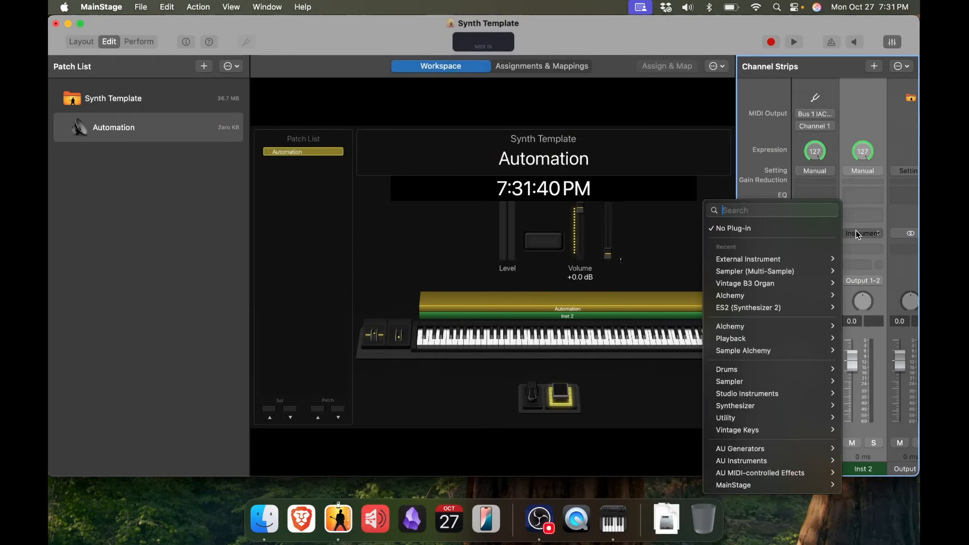
mouse_move(797, 271)
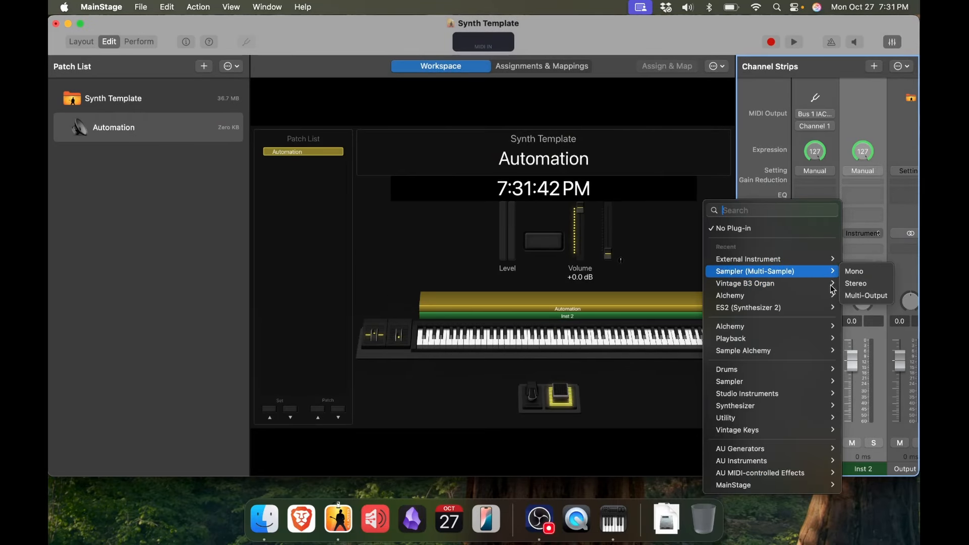
left_click(855, 286)
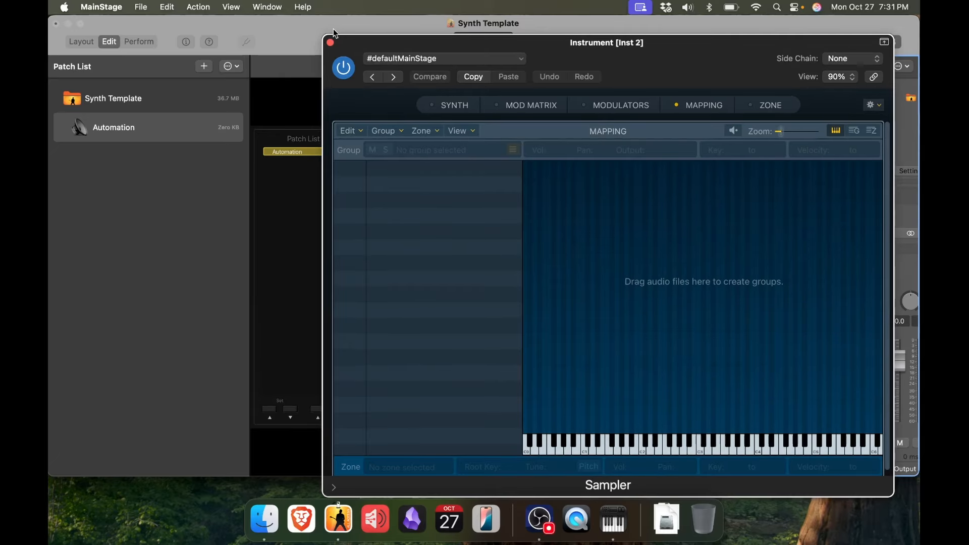
left_click(330, 43)
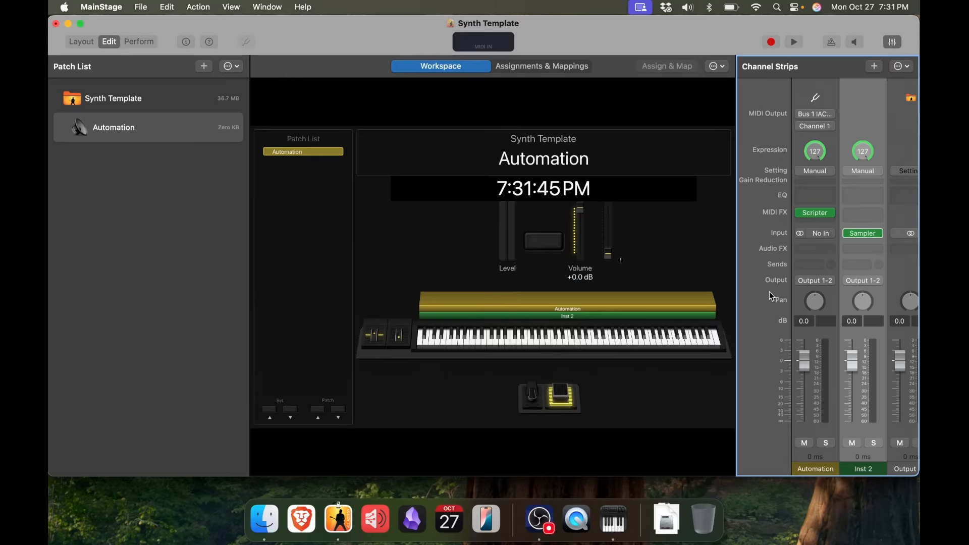
Map the new vertical fader to the Inst 2 channel strip's Volume parameter and set its range maximum to 0 dB.
left_click(609, 225)
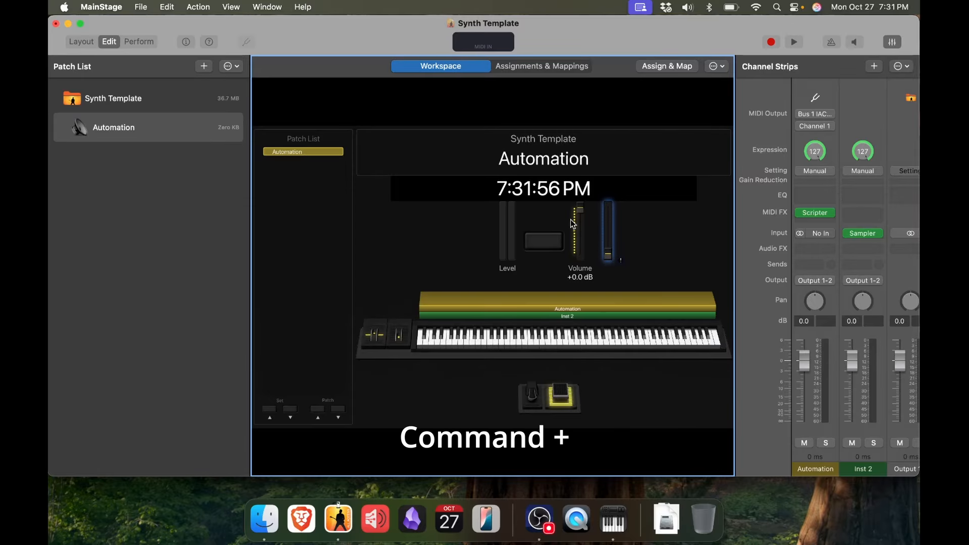
key("super+5")
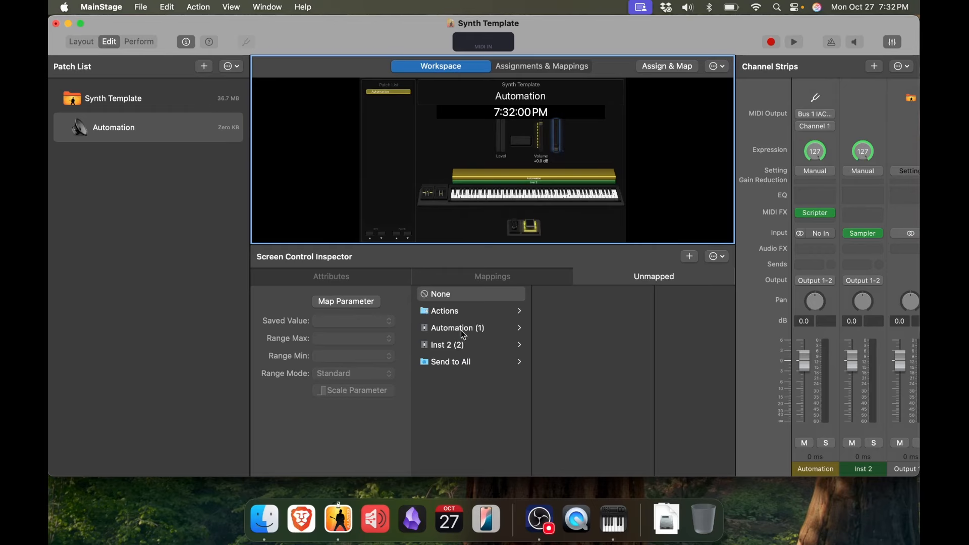
left_click(462, 345)
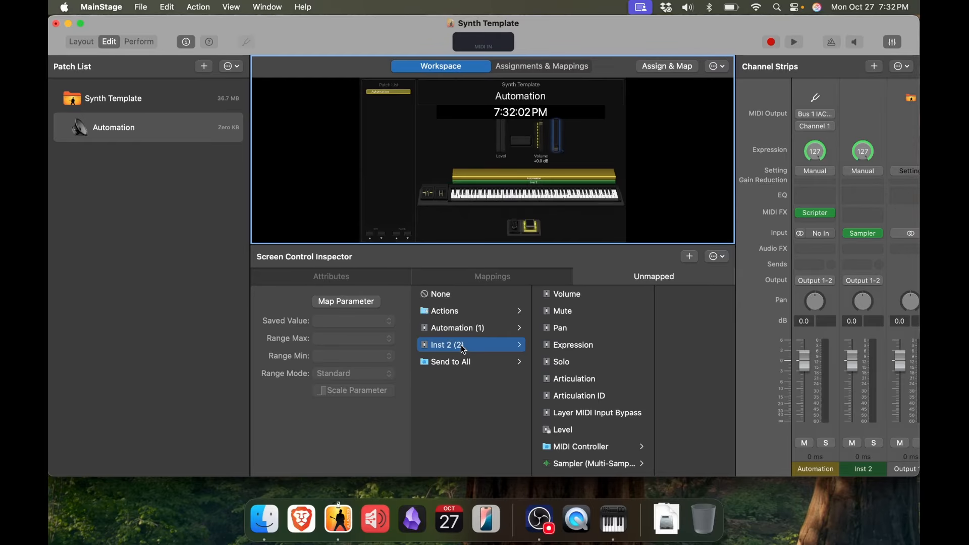
left_click(577, 295)
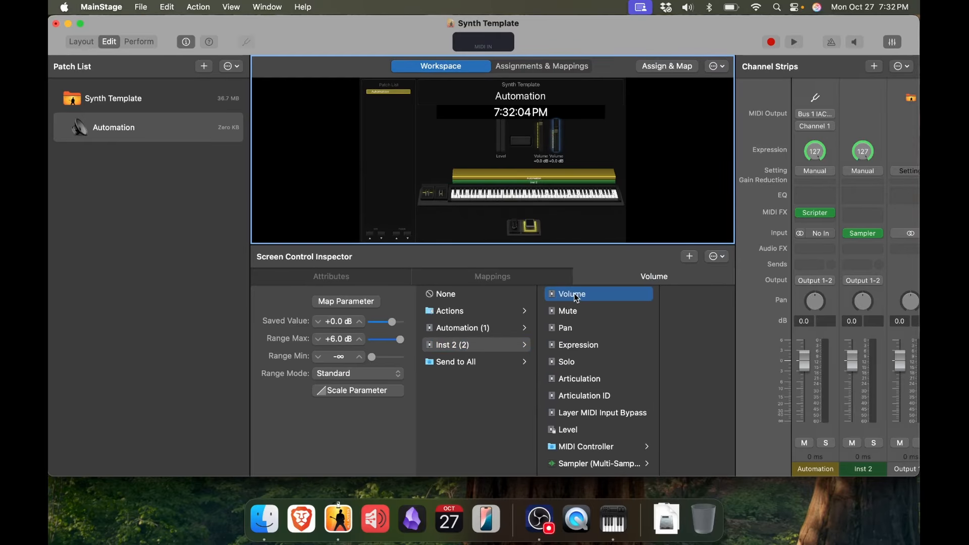
left_click(339, 339)
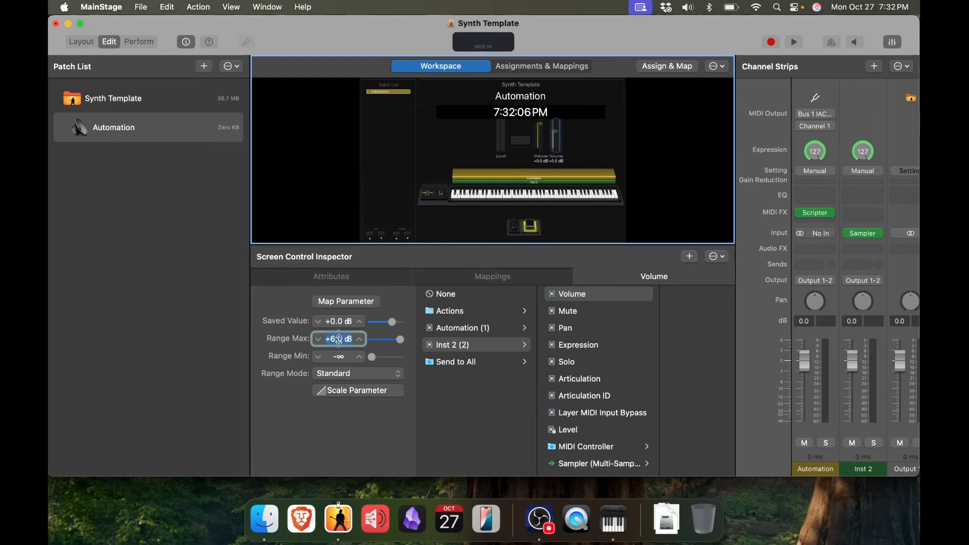
type("0")
key("Return")
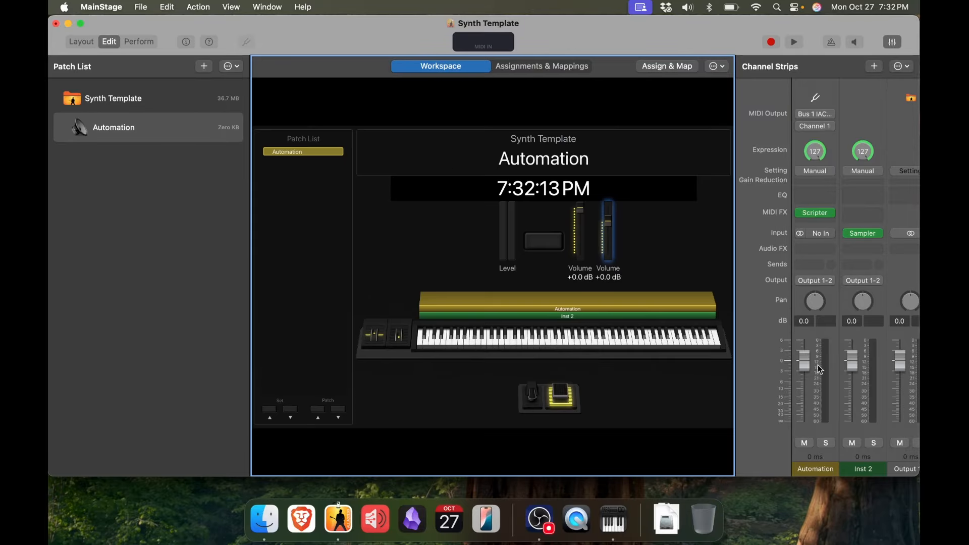
Rename the Inst 2 channel strip to Automated.
double_click(861, 470)
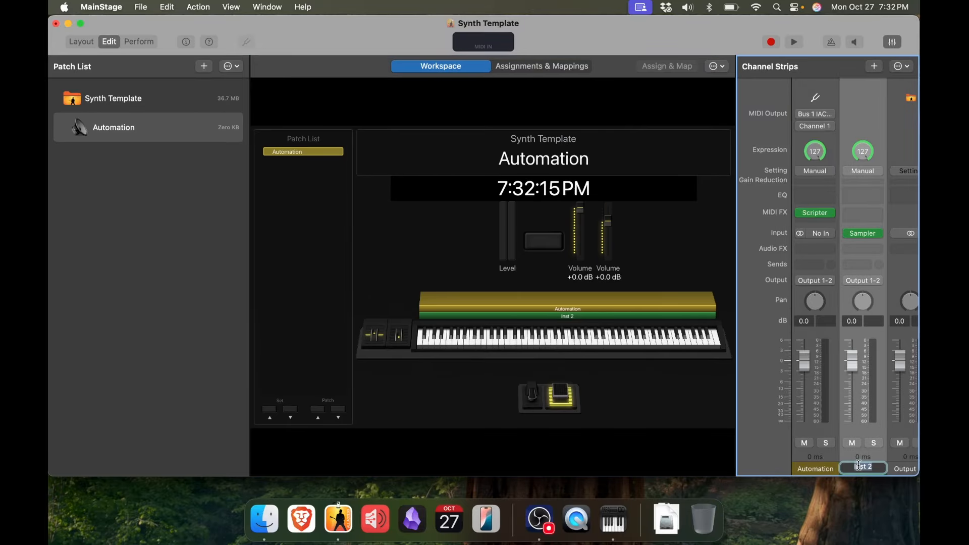
type("Automated")
key("Return")
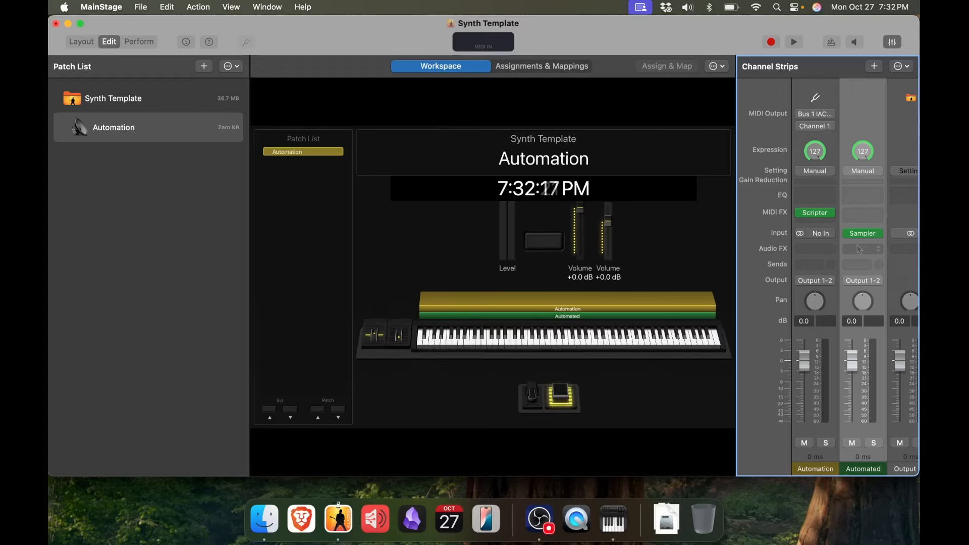
Review the Slot 1 parameters in the Automation strip's Scripter, close it, and test the automation from the on-screen keyboard.
left_click(817, 216)
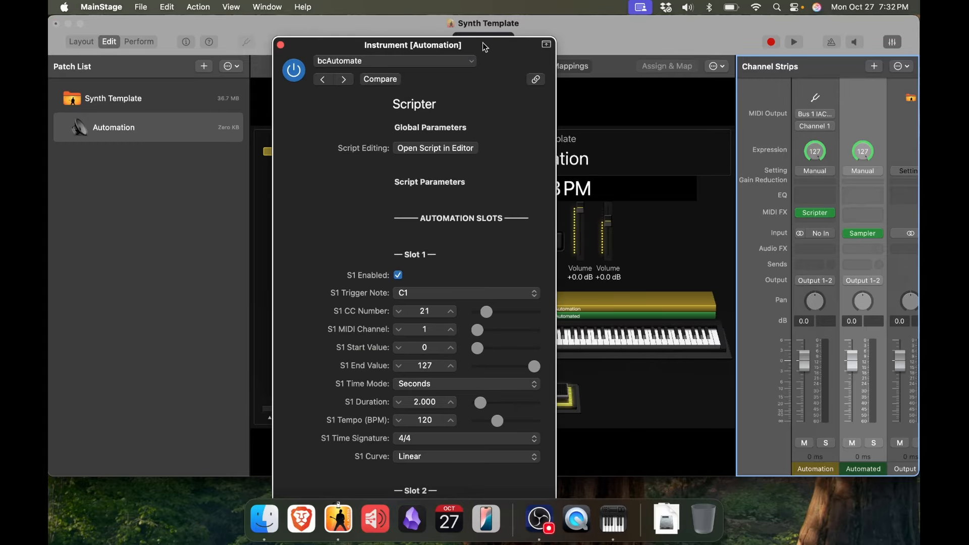
left_click_drag(482, 45, 455, 25)
scroll(355, 224, "down", 2)
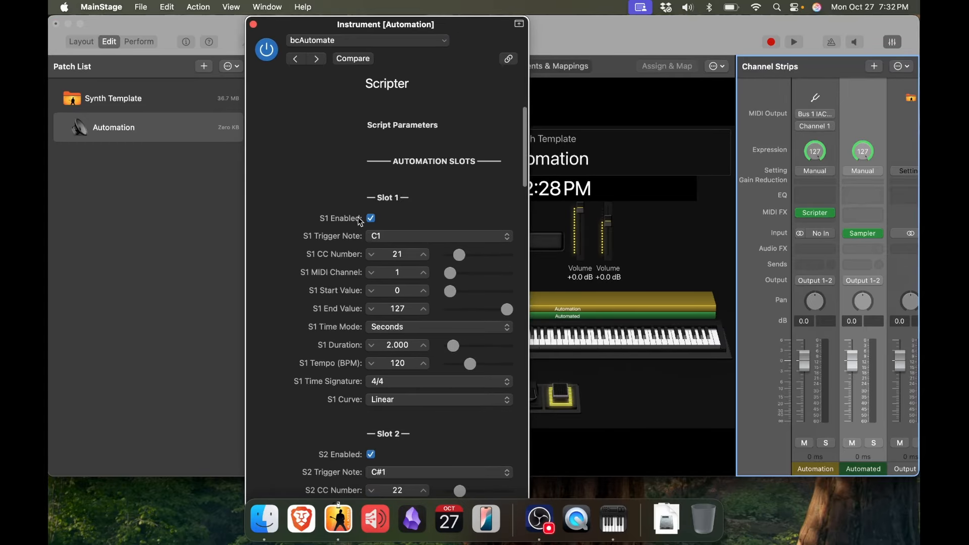
left_click(390, 239)
left_click(379, 237)
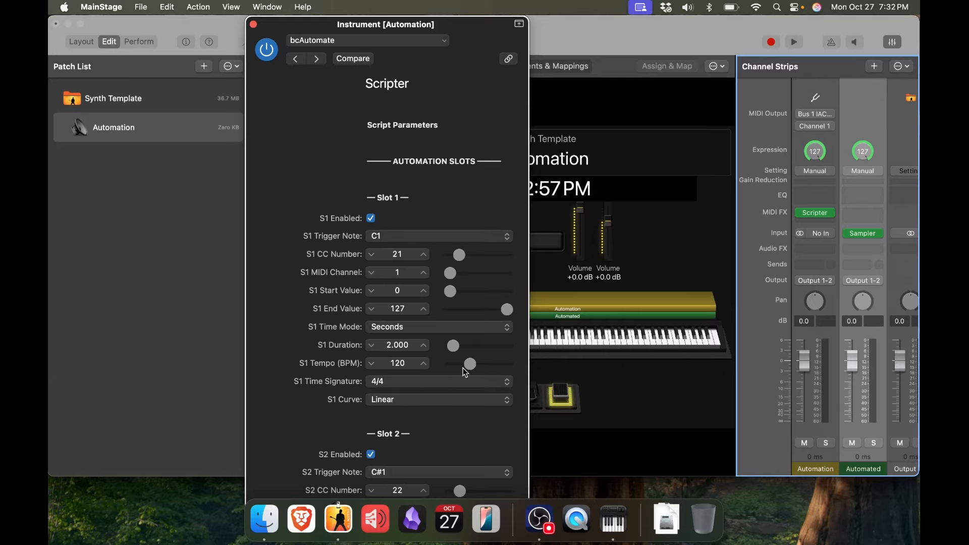
left_click(254, 24)
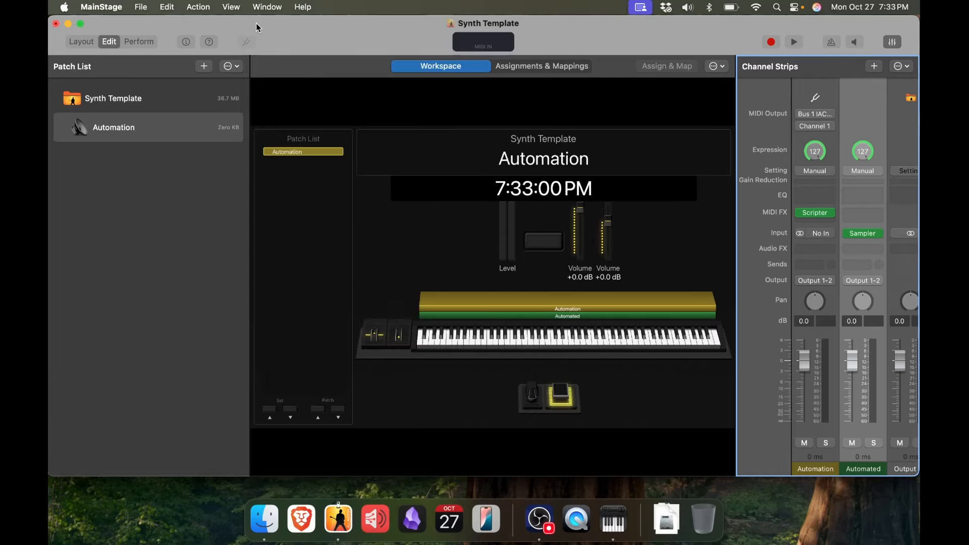
left_click(471, 341)
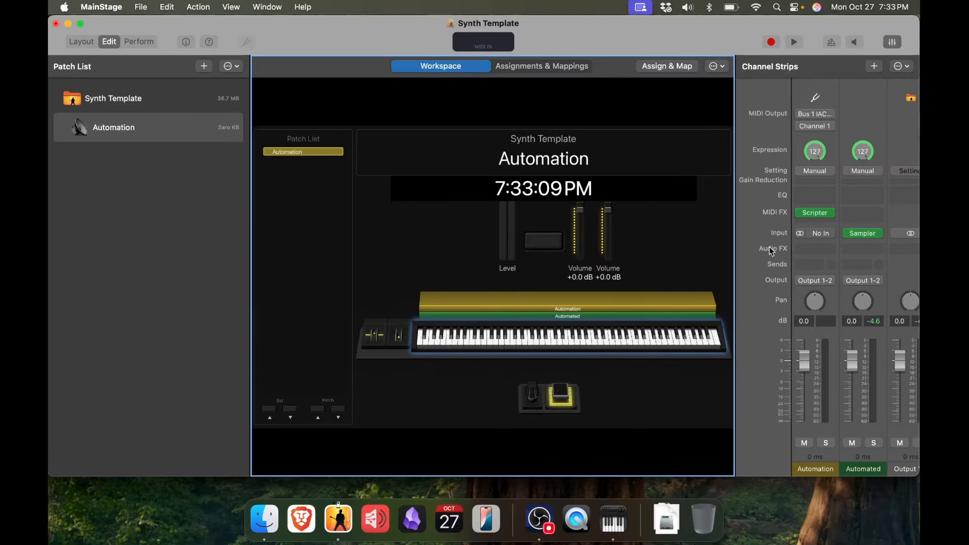
Set Slot 1's time mode to Beats and its duration to 4 in the Automation strip's Scripter.
left_click(815, 213)
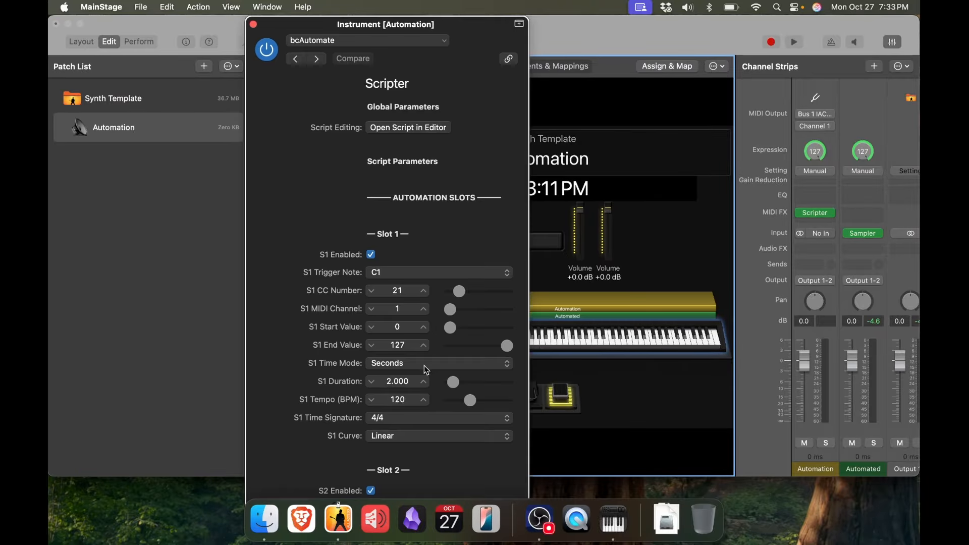
left_click(399, 365)
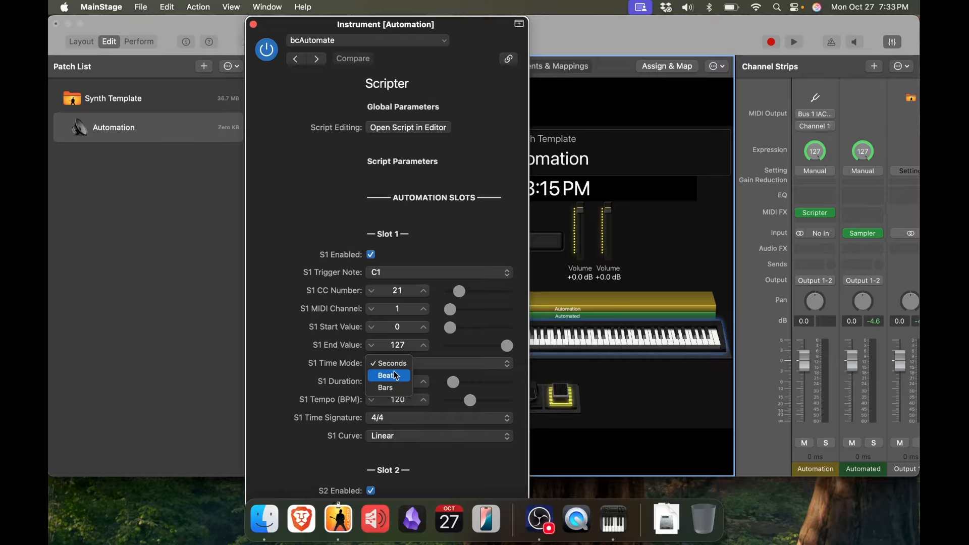
left_click(395, 375)
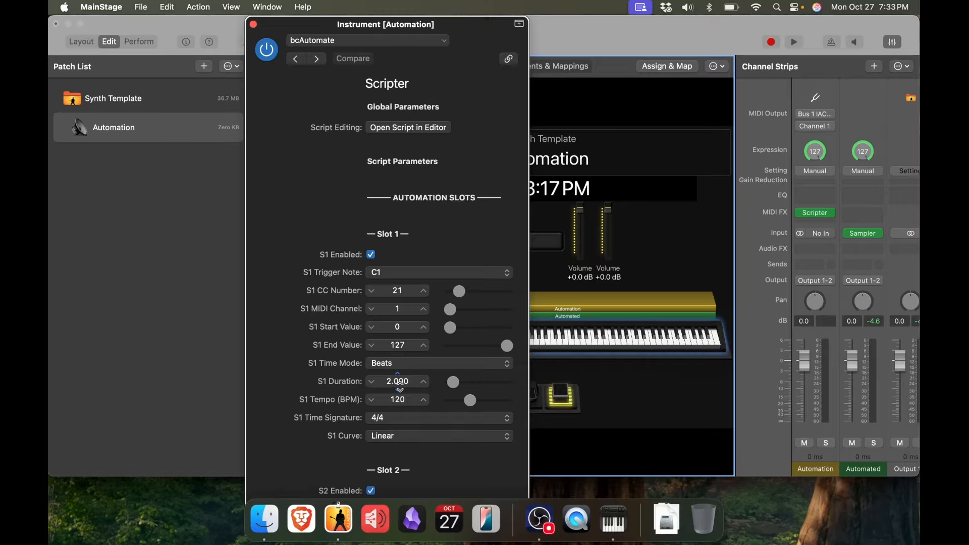
left_click(399, 381)
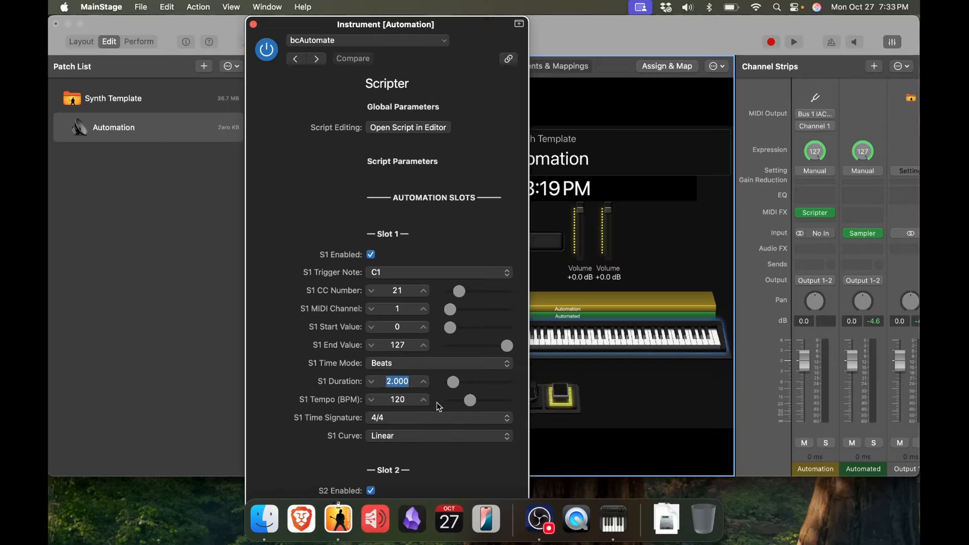
type("4")
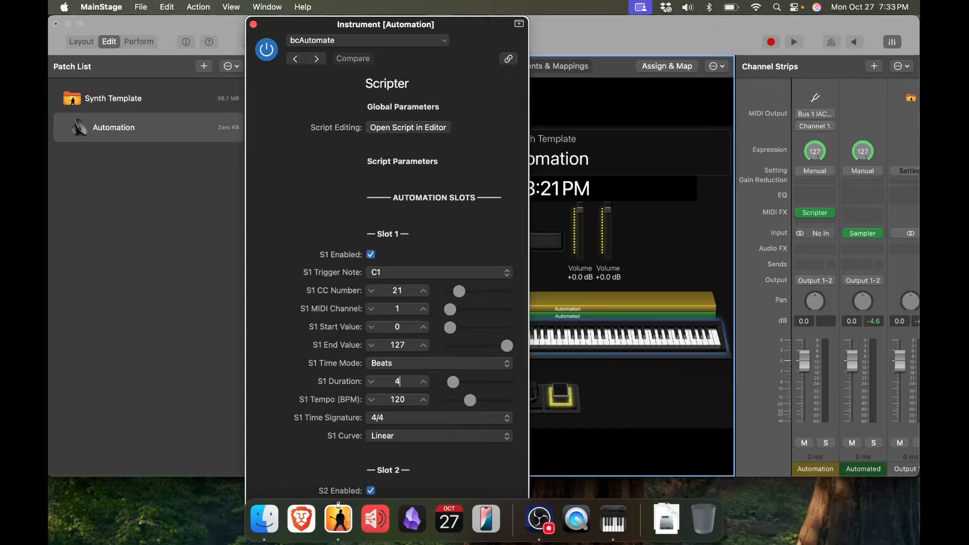
key("Return")
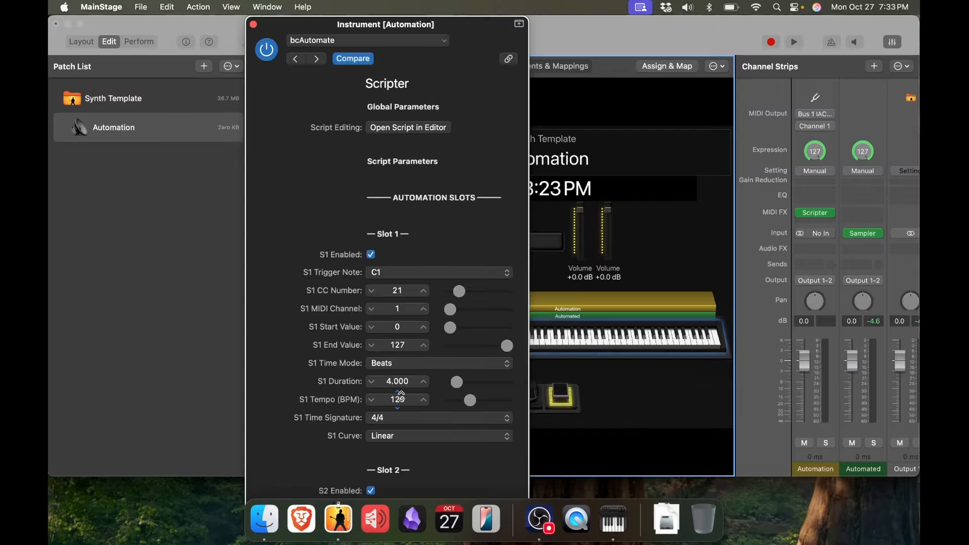
Set Slot 1's tempo to 180 BPM and its curve to Exponential, and test the result from the on-screen keyboard.
left_click(399, 399)
type("180")
key("Return")
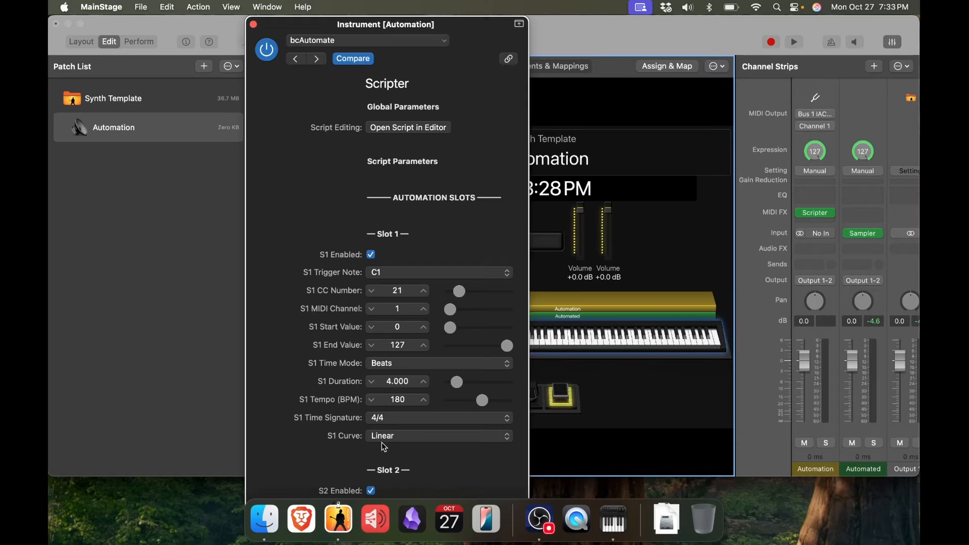
left_click(384, 438)
left_click(404, 449)
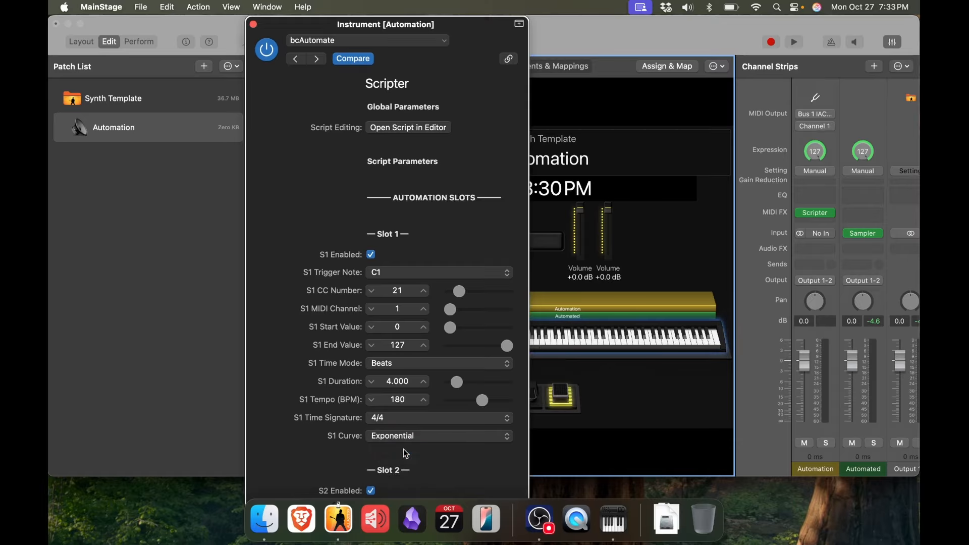
left_click(252, 26)
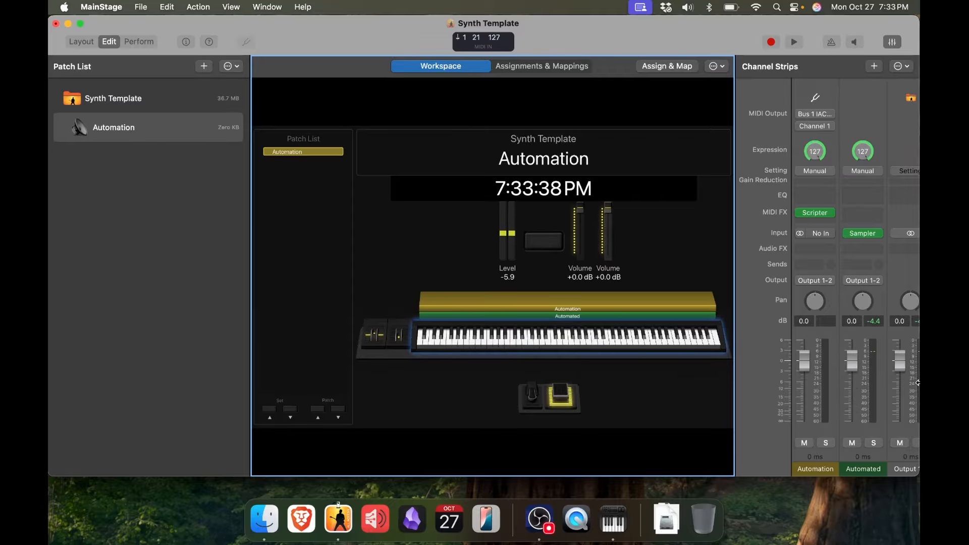
left_click(471, 346)
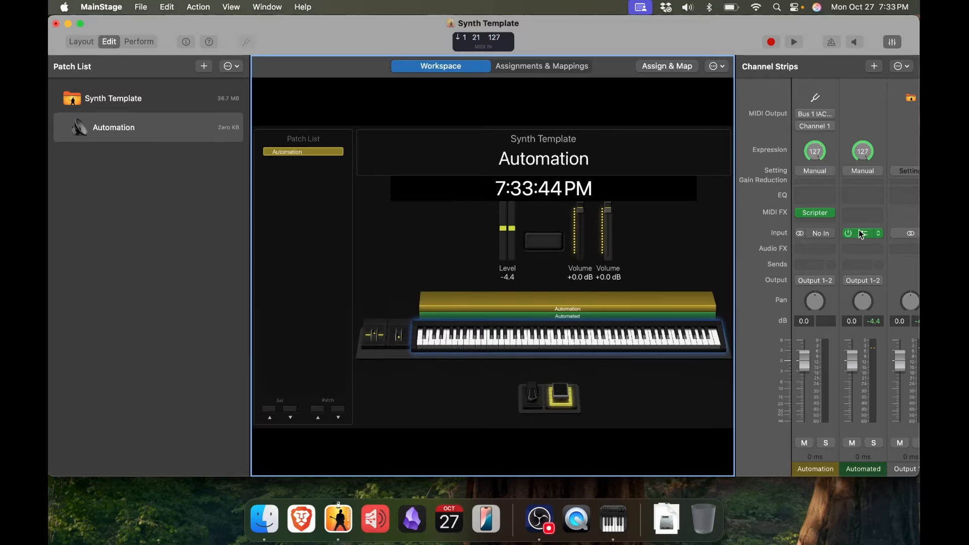
Change SLOT_COUNT to 32 in the bcAutomate script, run the script, and close the Script Editor.
left_click(816, 213)
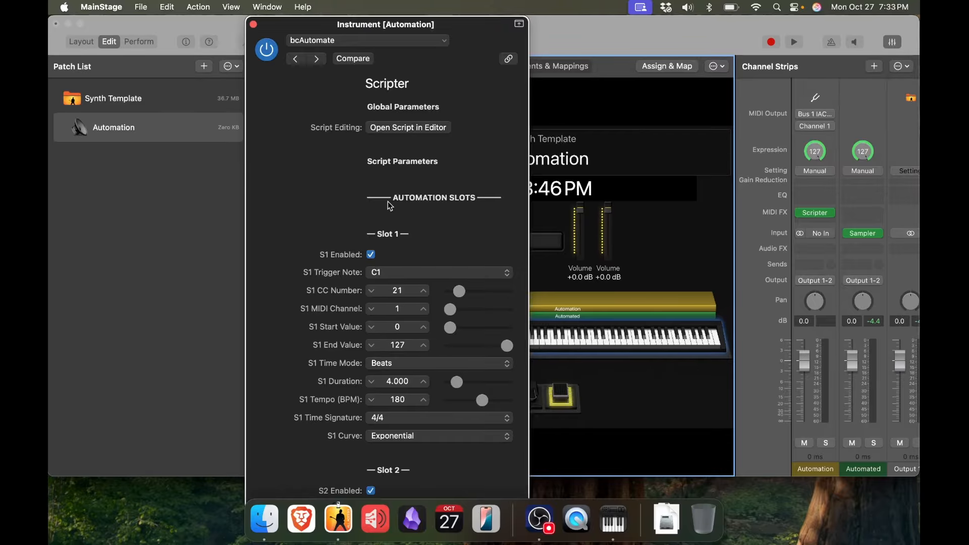
scroll(388, 201, "down", 20)
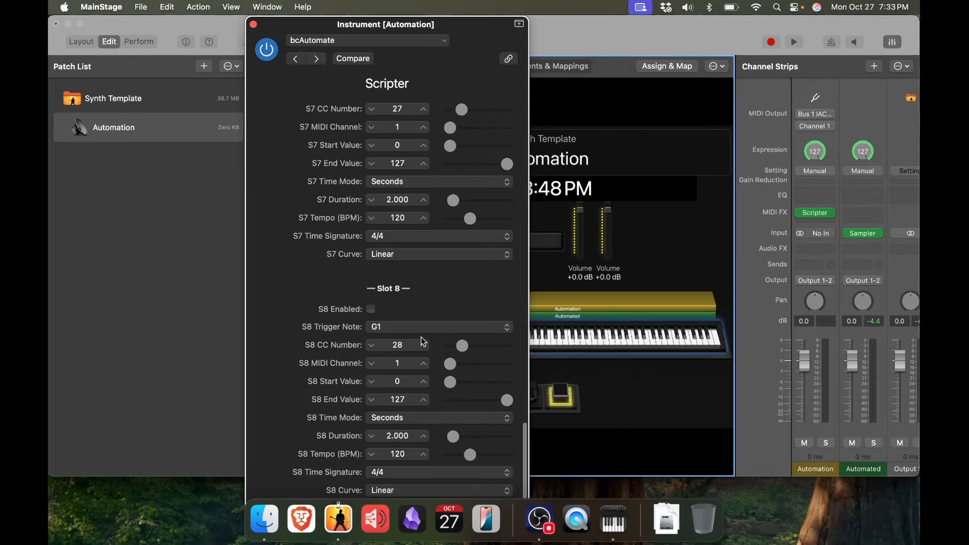
scroll(384, 348, "up", 20)
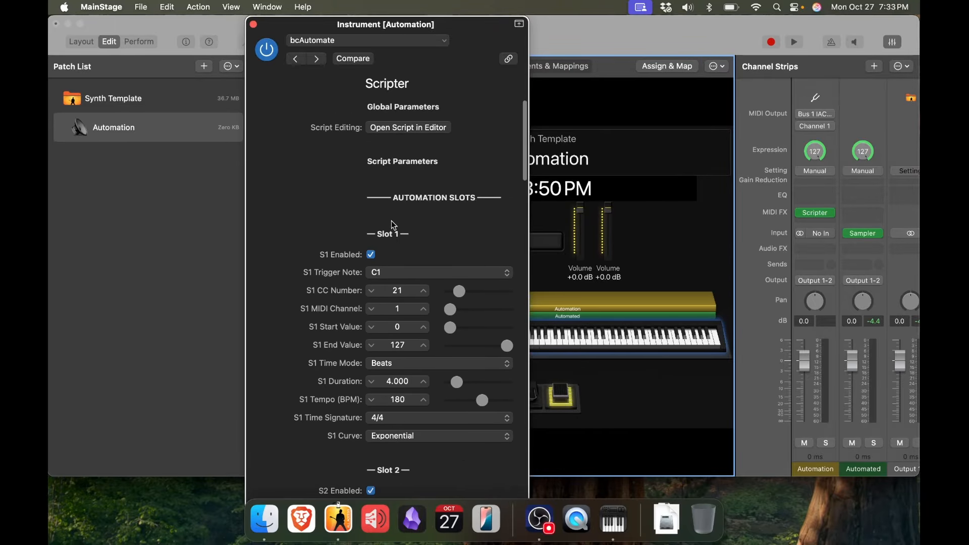
left_click(398, 129)
scroll(219, 241, "down", 3)
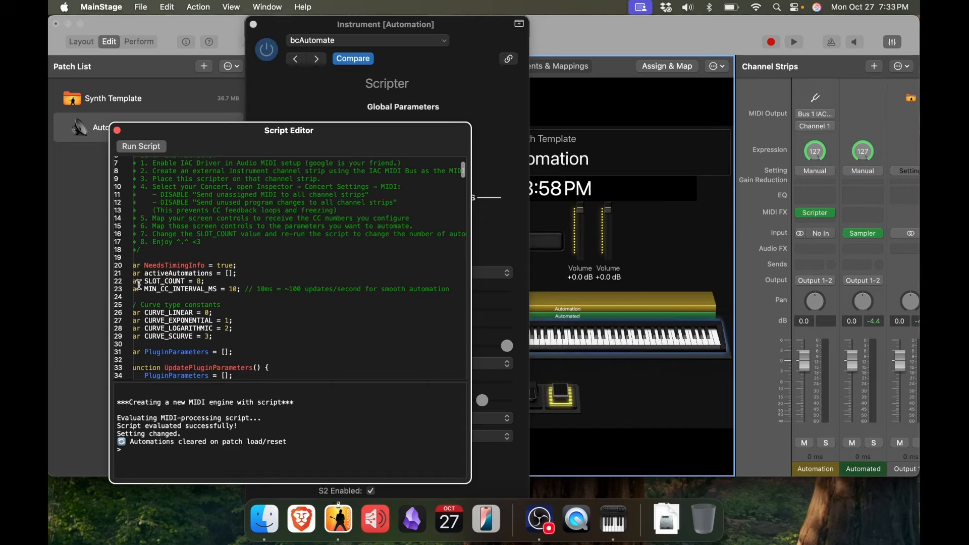
left_click_drag(145, 281, 203, 278)
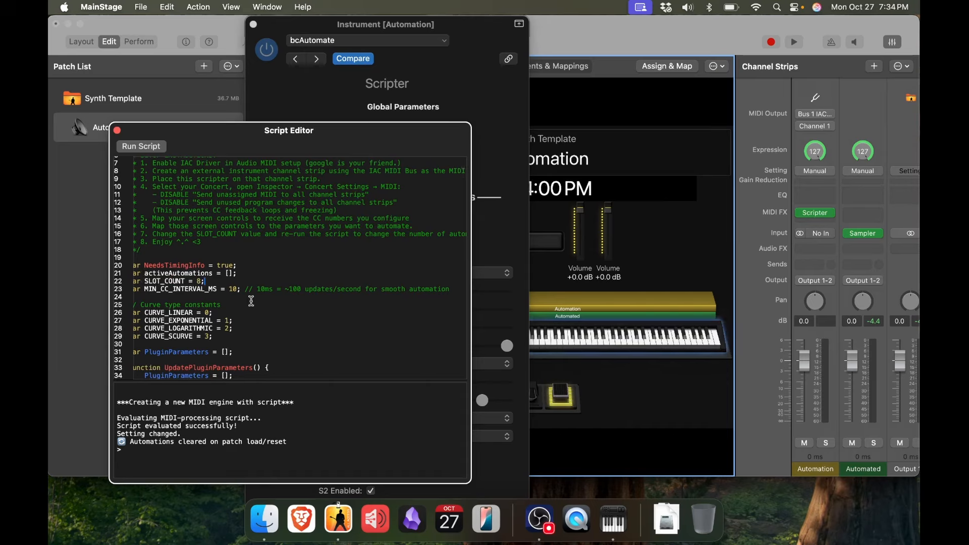
key("BackSpace")
type("2")
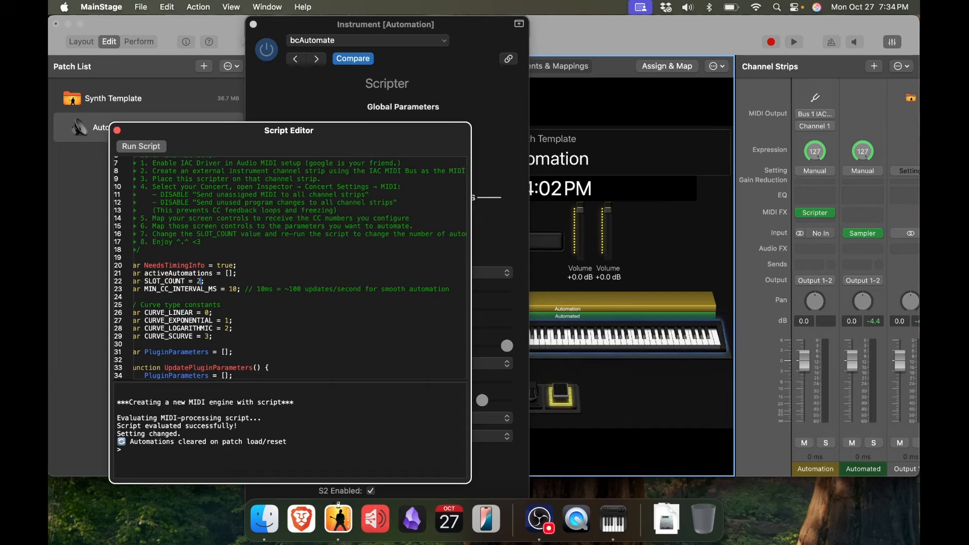
type("3")
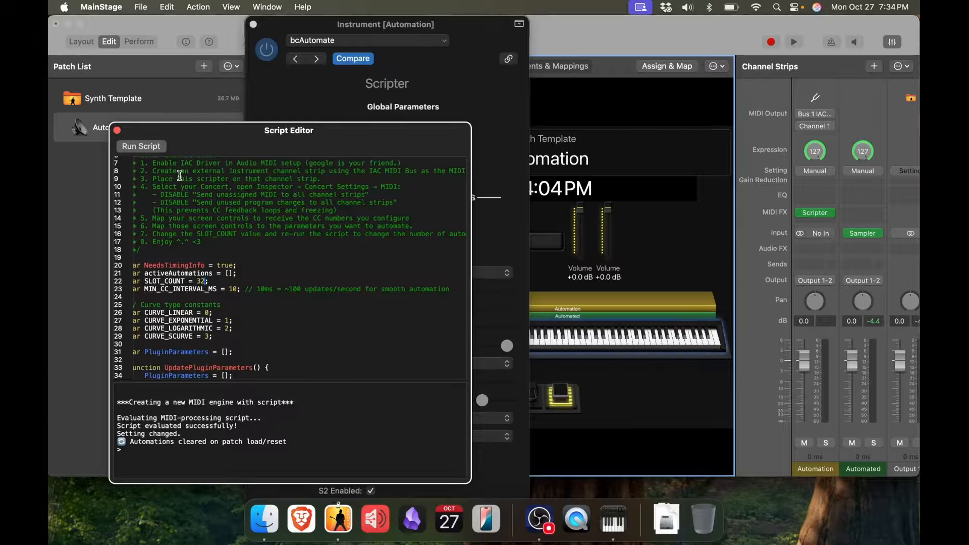
left_click(144, 145)
left_click(119, 131)
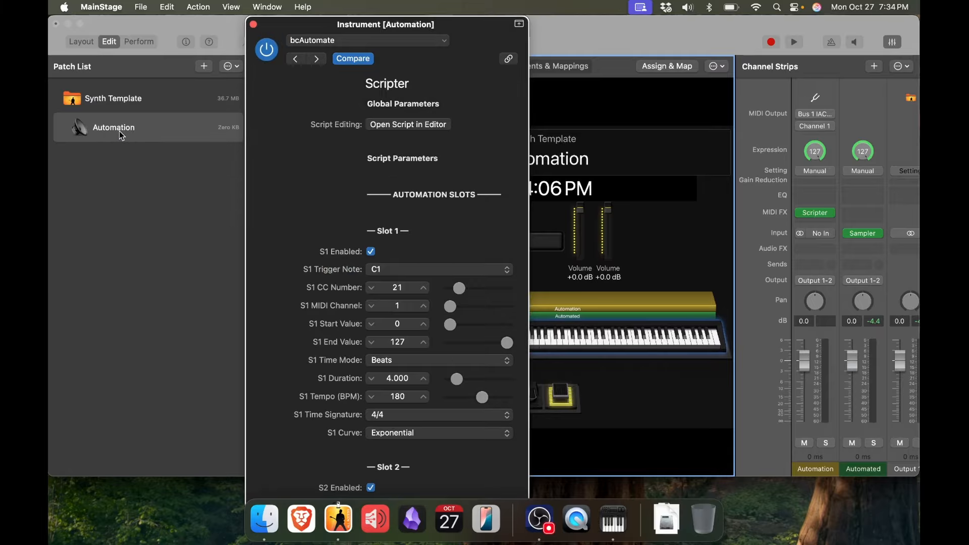
Look through the regenerated automation slots in Scripter and close the plug-in window.
scroll(396, 217, "down", 15)
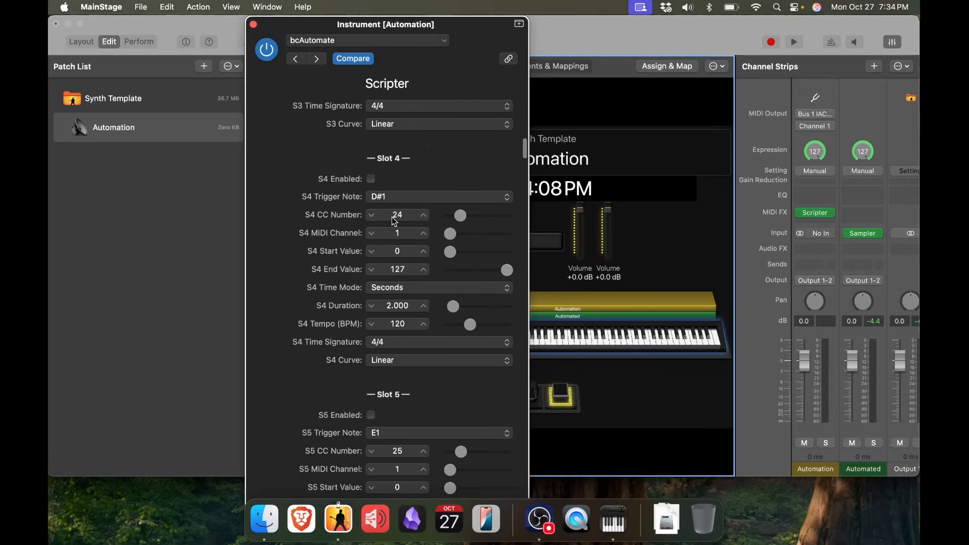
scroll(395, 220, "down", 20)
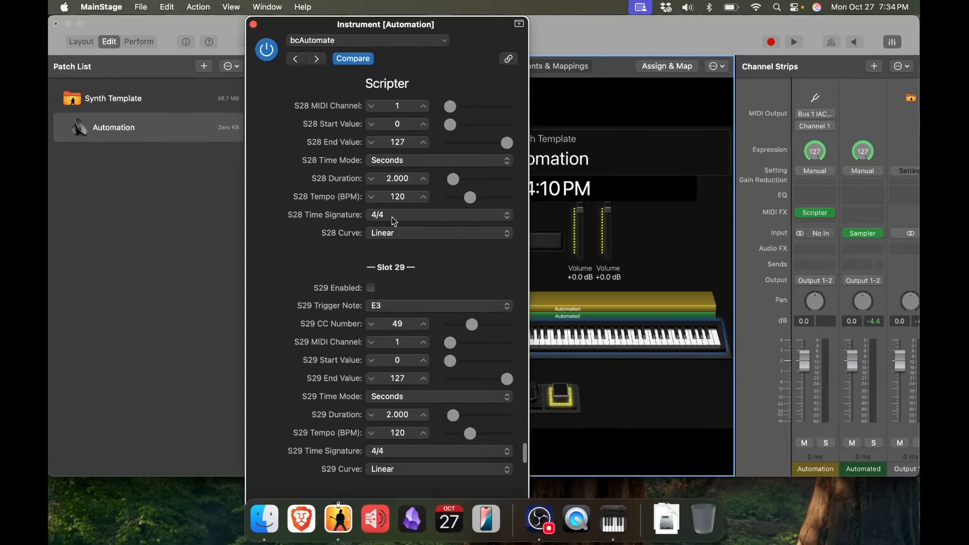
scroll(392, 217, "down", 6)
scroll(392, 217, "up", 20)
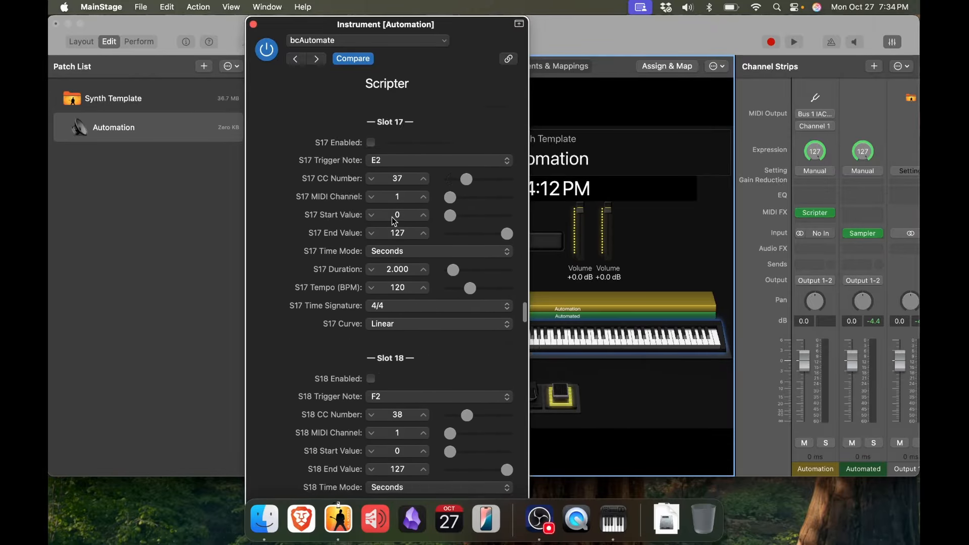
scroll(392, 217, "up", 20)
left_click(253, 24)
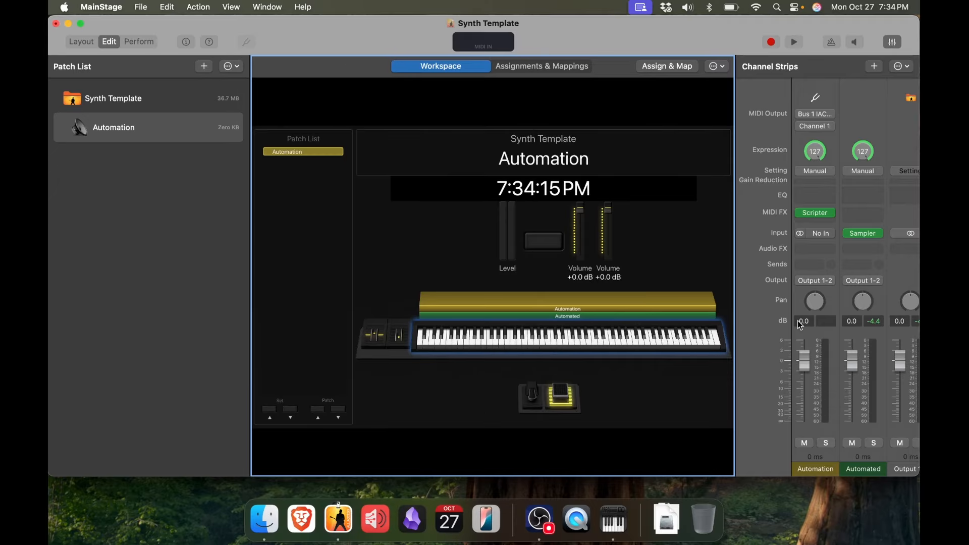
Inspect the Automated strip's Volume screen fader and the Automation channel strip, including its Scripter settings, and close the plug-in window.
left_click(764, 311)
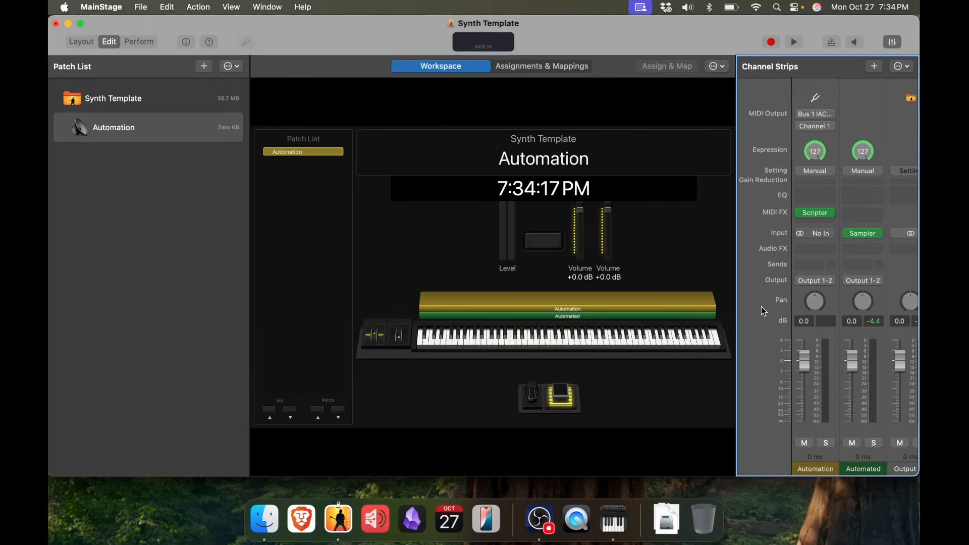
left_click(608, 215)
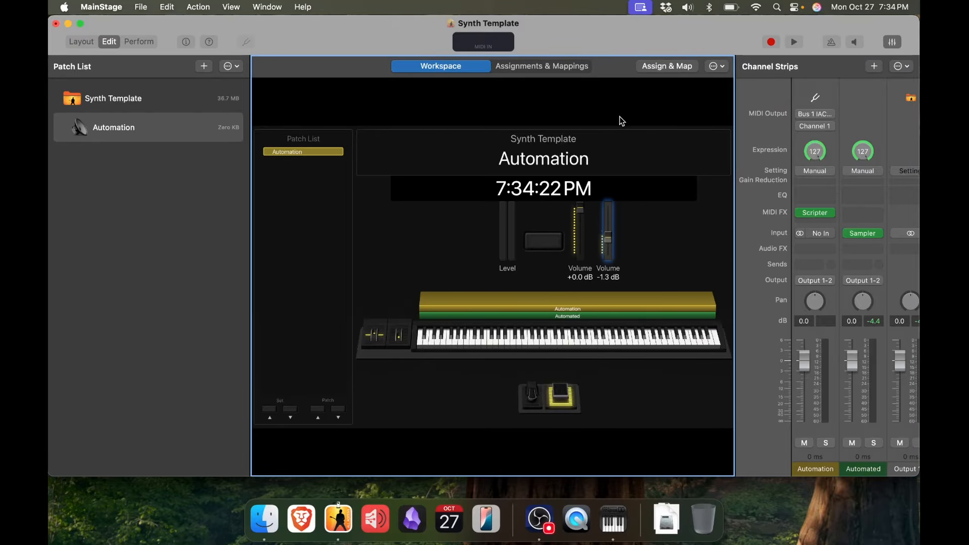
left_click(758, 263)
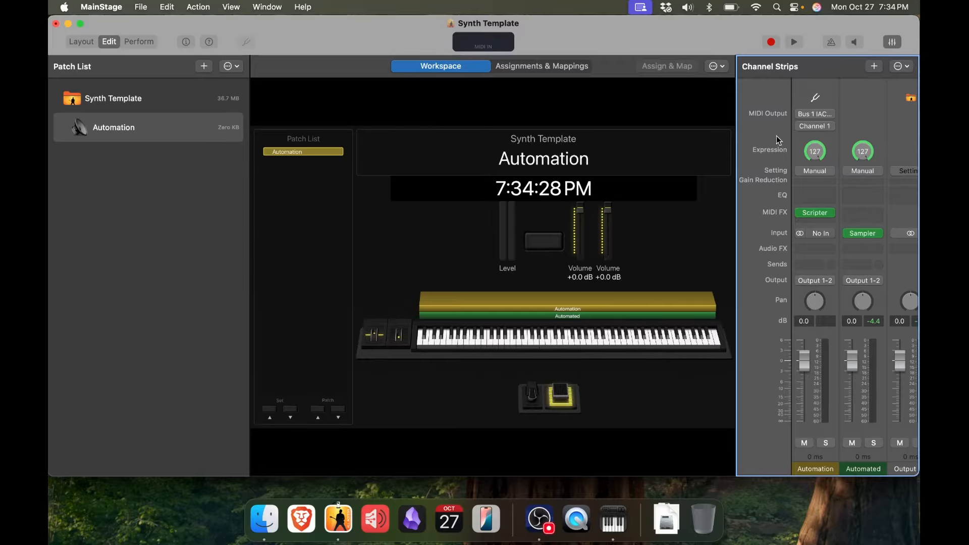
left_click(807, 89)
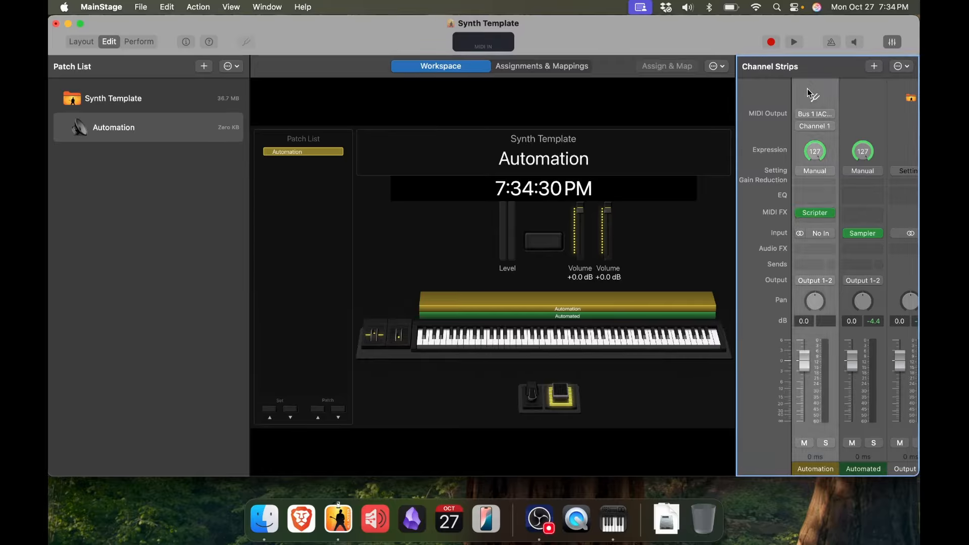
left_click(817, 212)
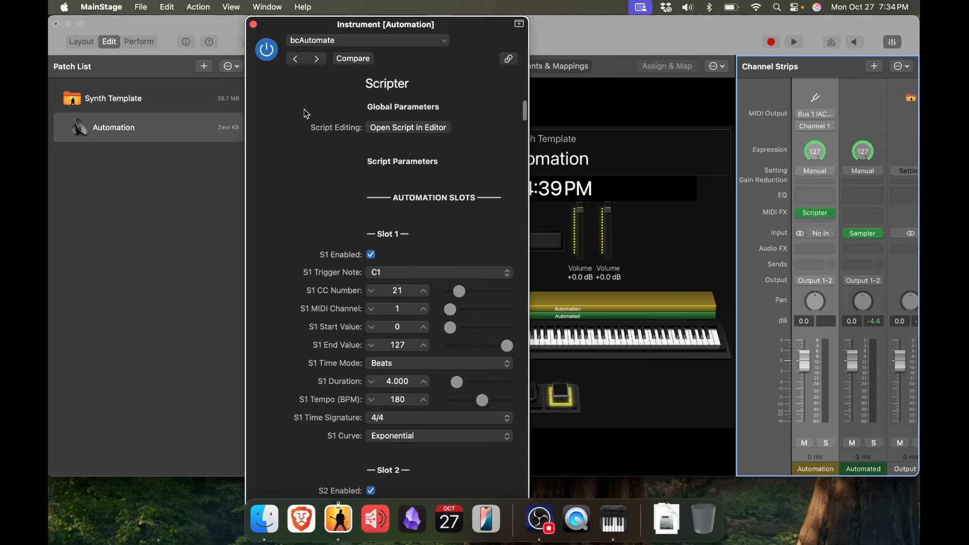
left_click(253, 23)
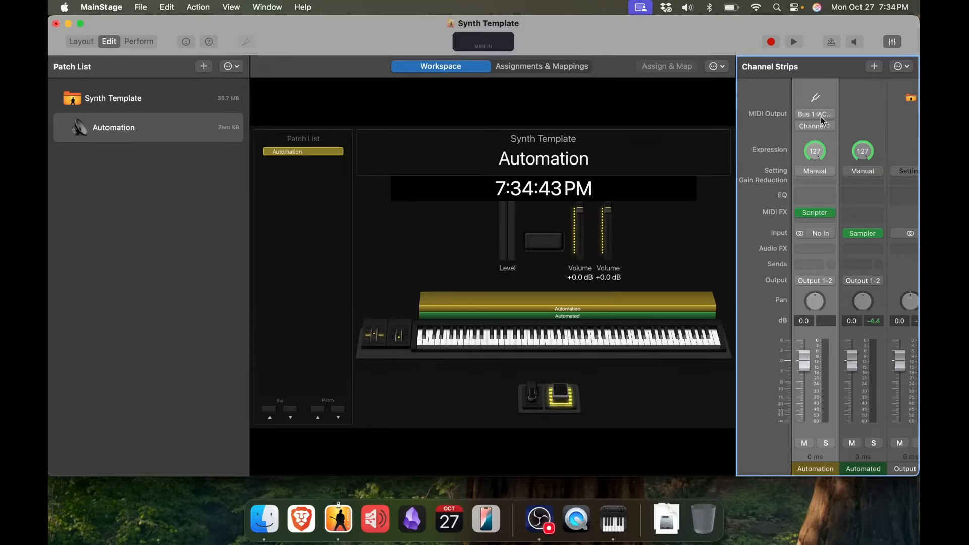